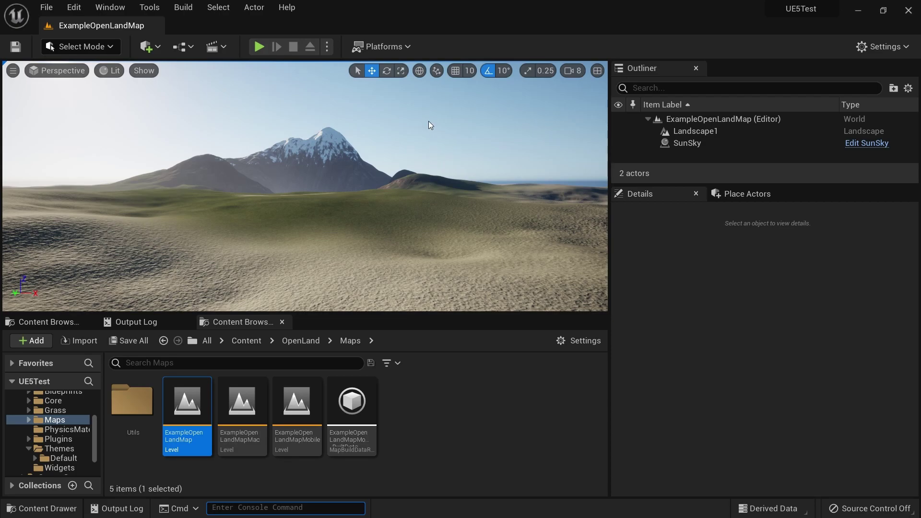
Switch to the browser and read through the OpenLand QA checklist "2022-Aug-15 5.0", comparing its first items with the main map in Unreal Editor
mouse_move(430, 125)
right_mouse_down()
mouse_move(441, 125)
mouse_move(429, 125)
mouse_move(440, 126)
mouse_move(431, 126)
mouse_move(436, 142)
right_mouse_up()
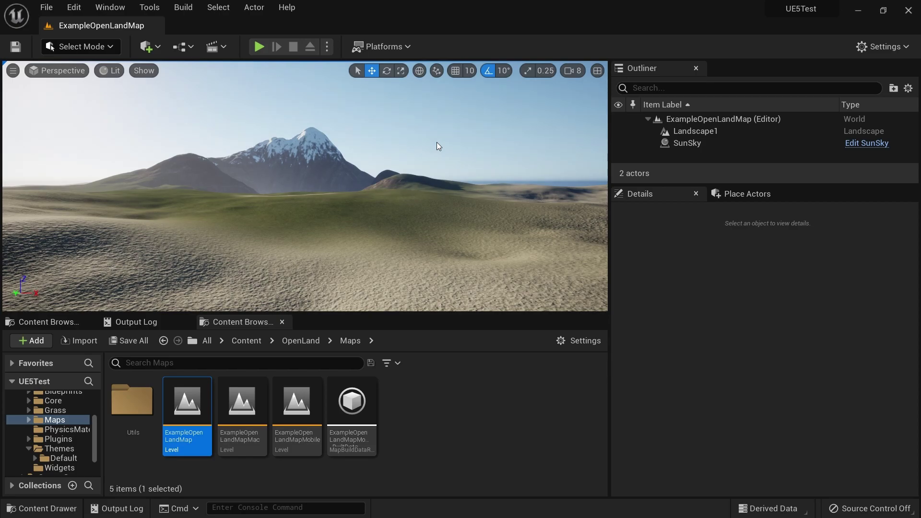
key("alt+Tab")
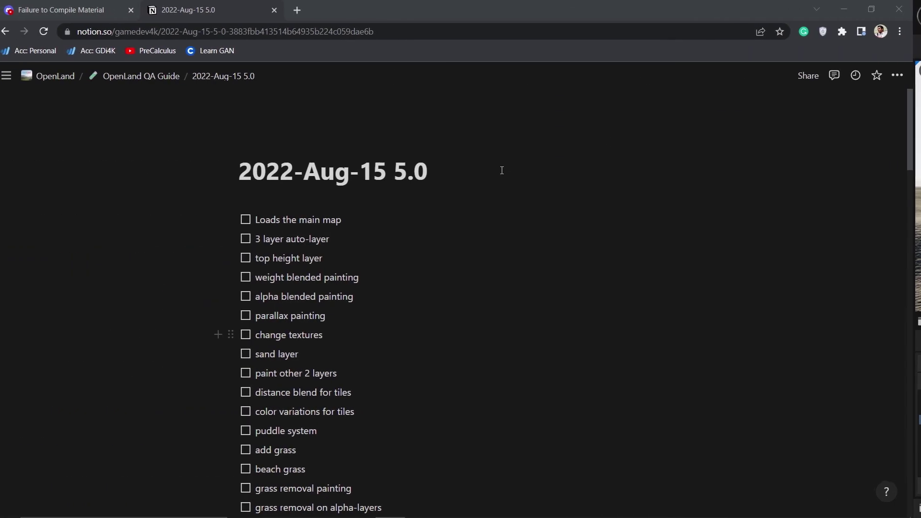
scroll(473, 263, "down", 15)
scroll(473, 263, "down", 10)
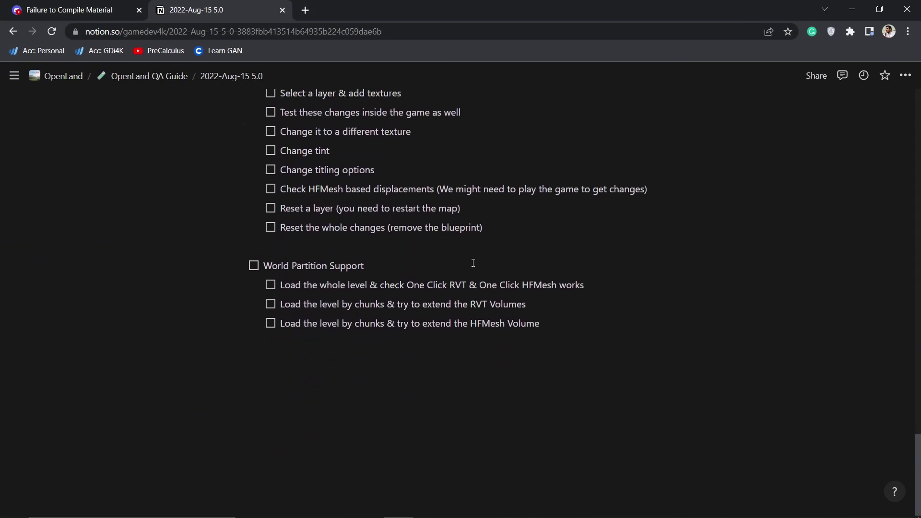
scroll(474, 260, "up", 20)
scroll(478, 257, "up", 7)
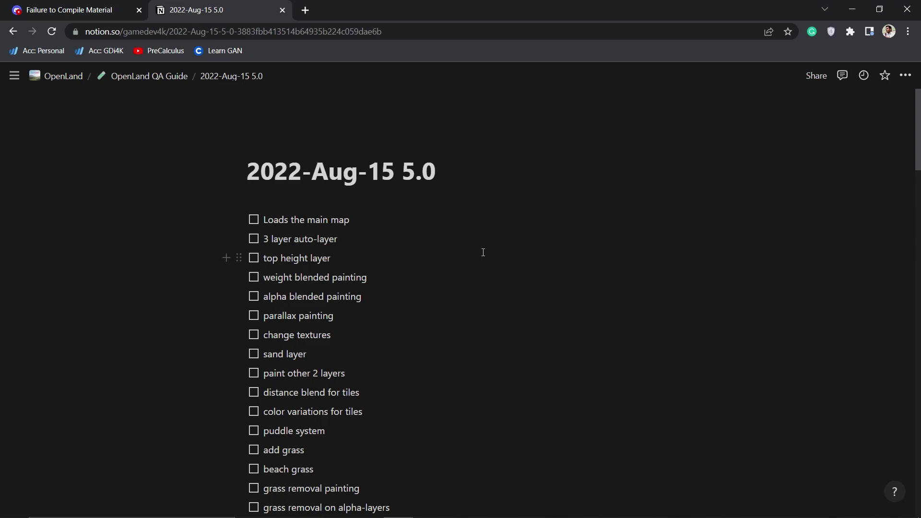
scroll(483, 252, "down", 3)
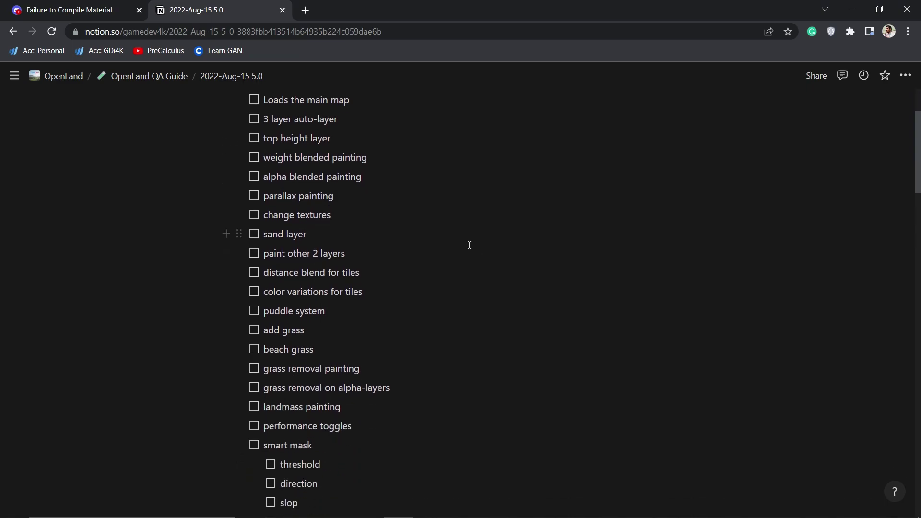
scroll(387, 235, "down", 12)
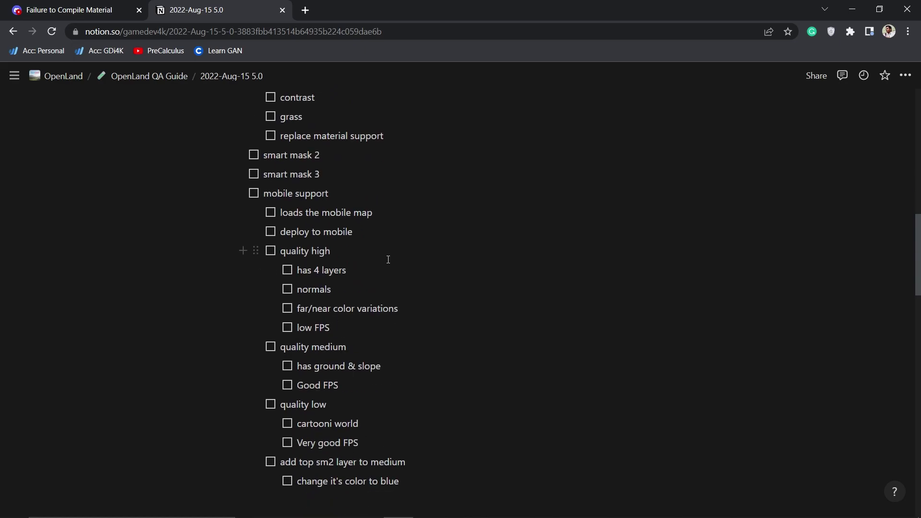
scroll(388, 260, "down", 2)
scroll(388, 260, "up", 15)
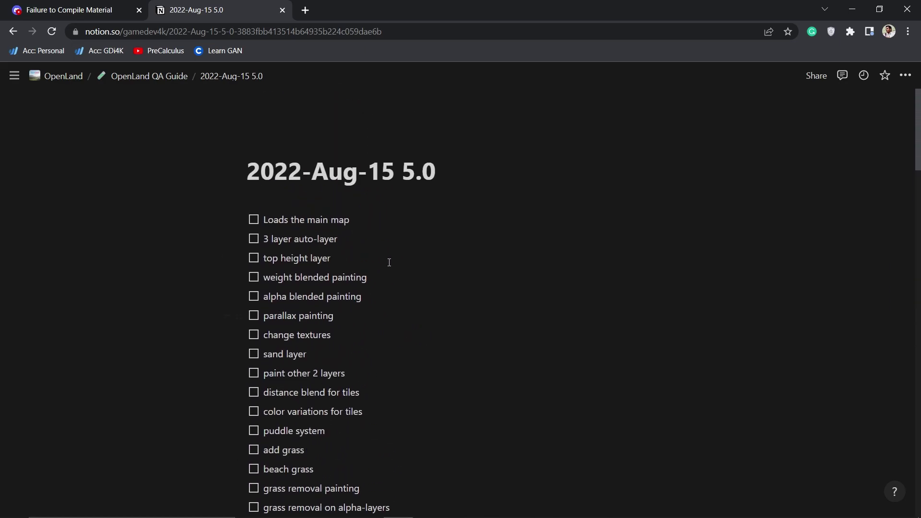
key("alt+Tab")
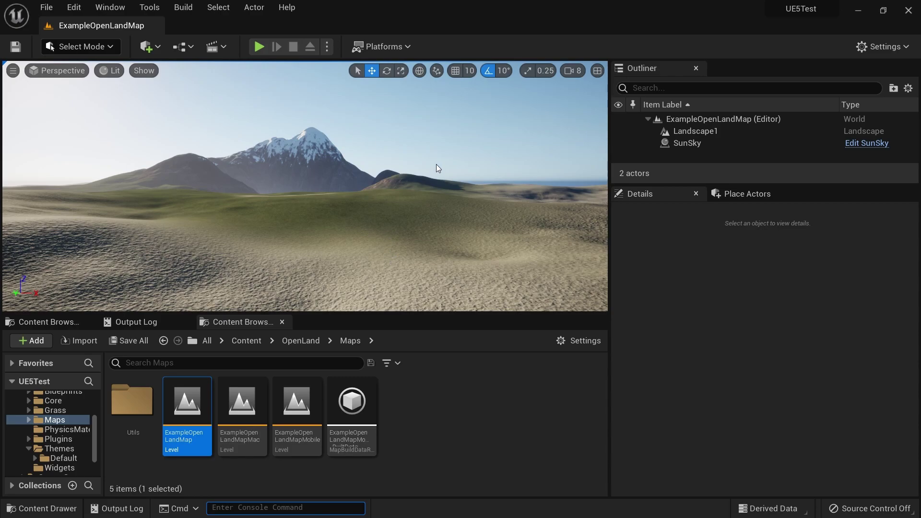
key("alt+Tab")
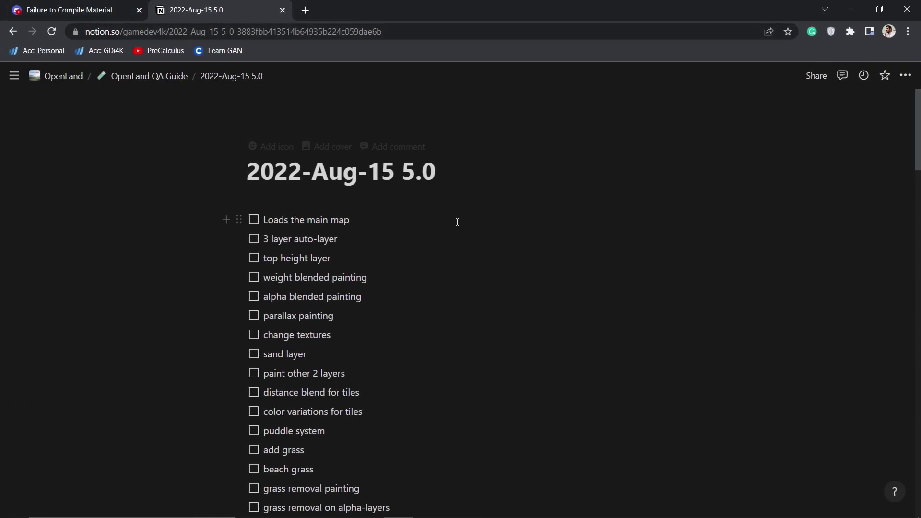
key("alt+Tab")
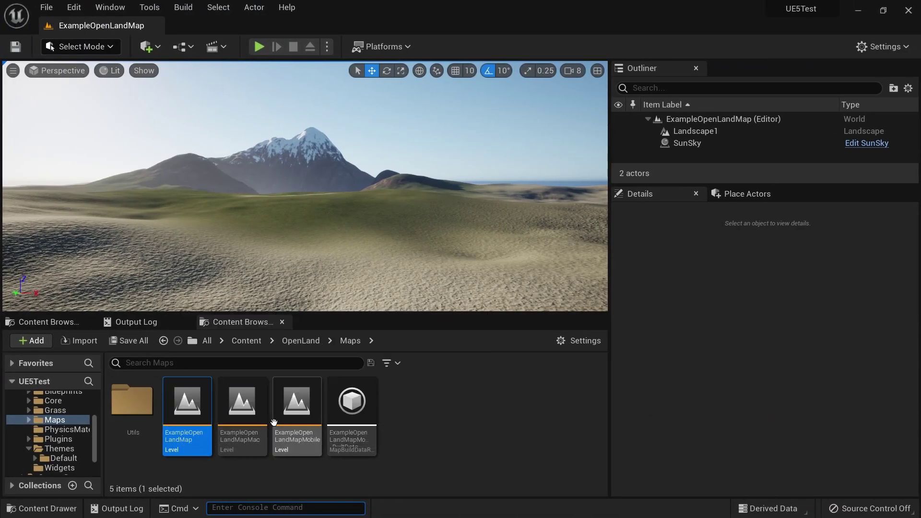
mouse_move(229, 453)
key("alt+Tab")
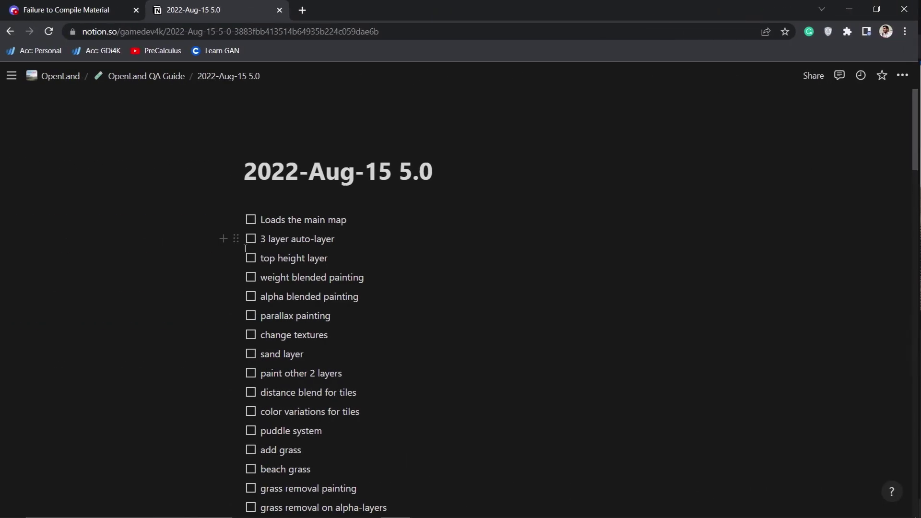
key("alt+Tab")
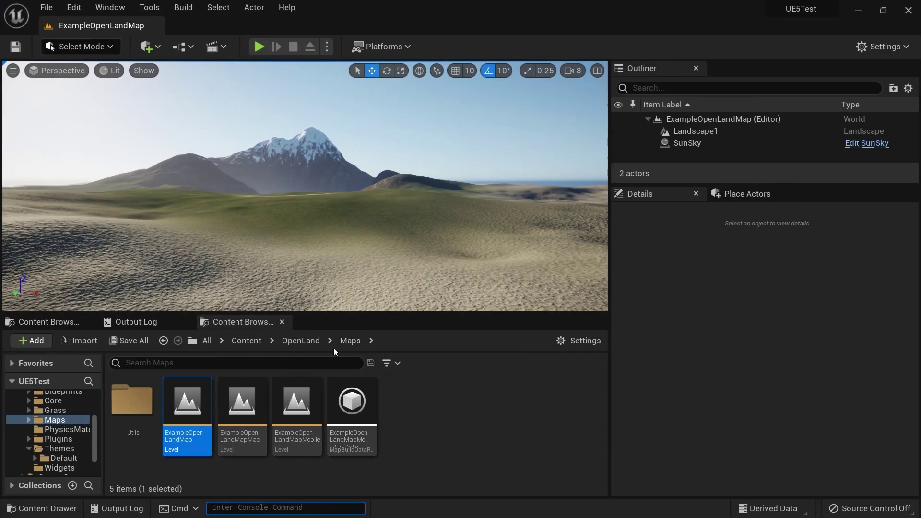
Set the viewport camera speed to 5 and fly over the landscape to inspect the auto-layers on the slopes and the mountain's top height layer
mouse_move(187, 415)
right_click_drag(321, 190, 322, 190)
left_click(571, 70)
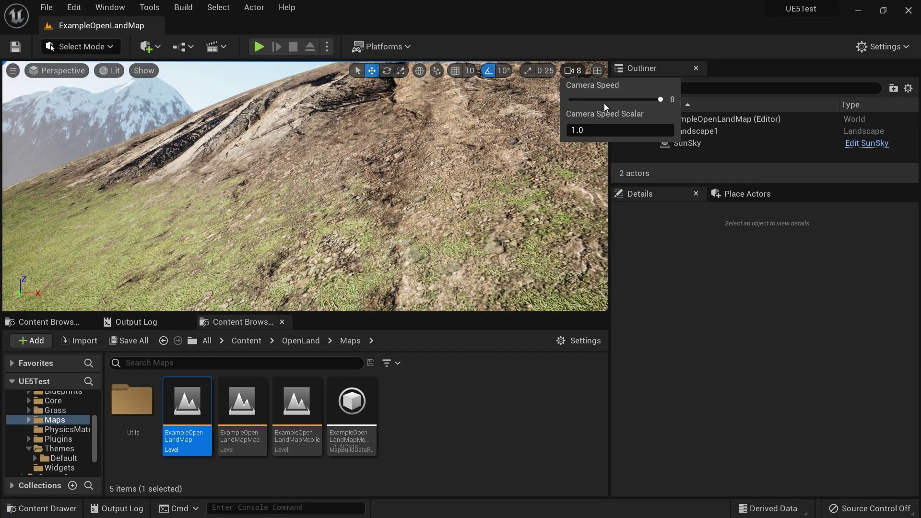
left_click_drag(655, 100, 628, 103)
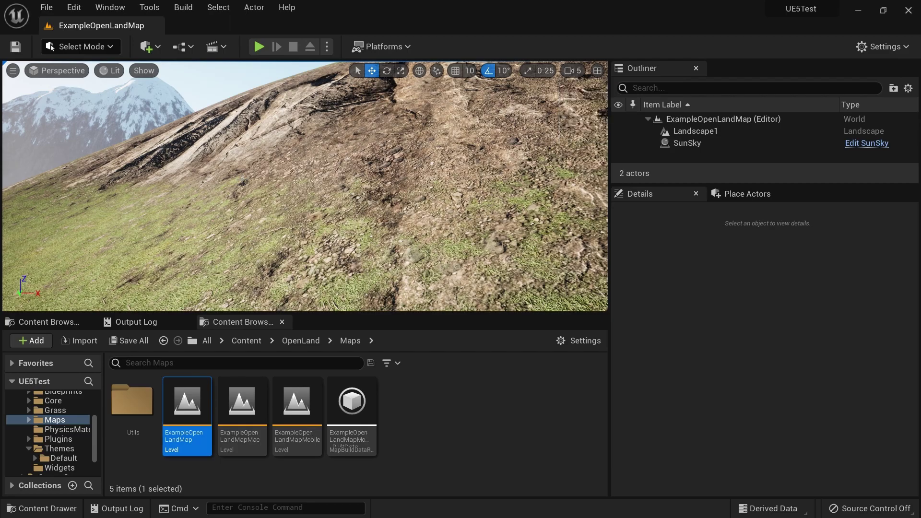
right_click_drag(322, 190, 322, 190)
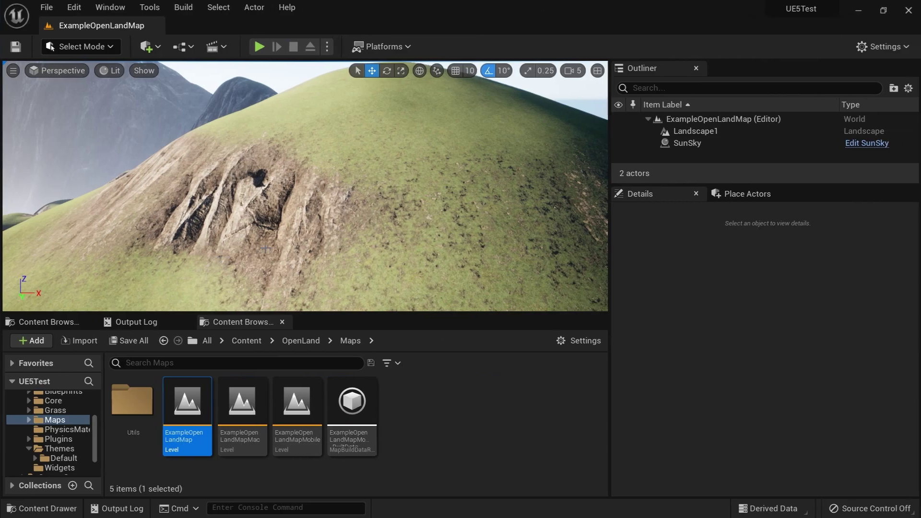
right_click_drag(330, 191, 330, 190)
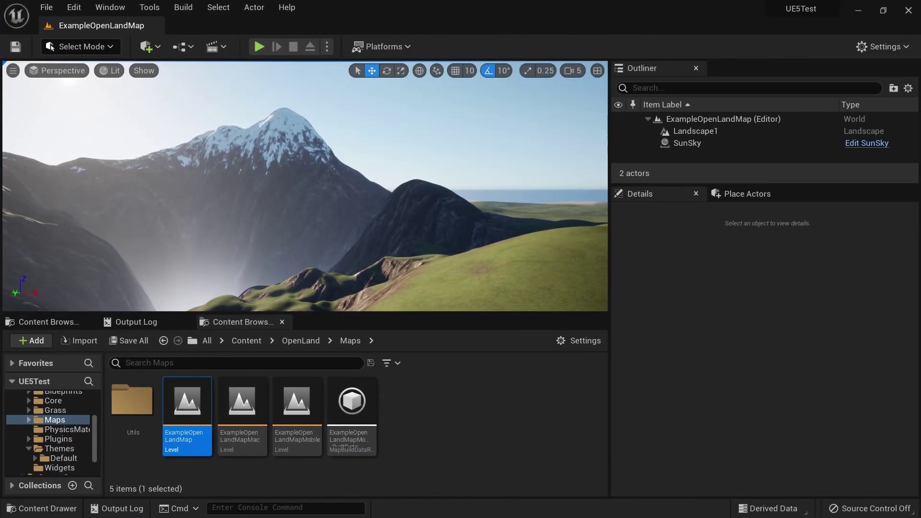
right_click_drag(347, 216, 347, 217)
right_click_drag(294, 205, 294, 205)
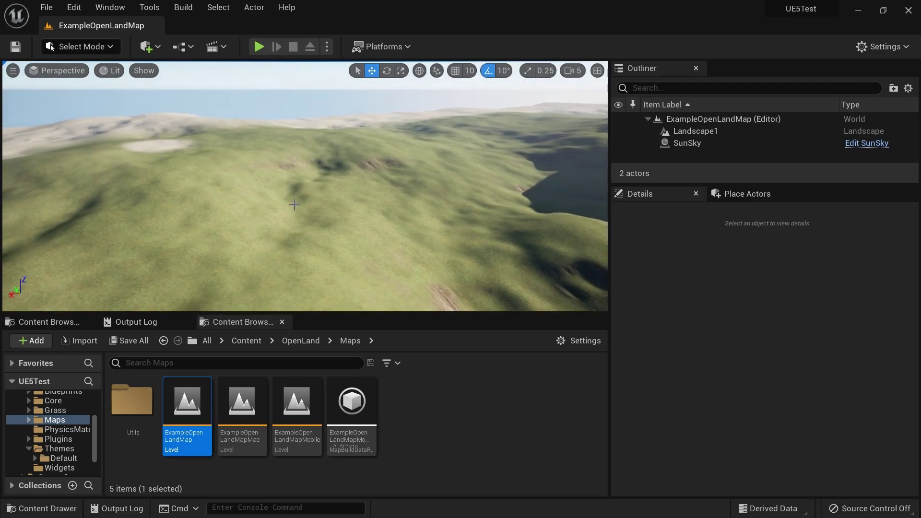
Switch the editor to Landscape mode and look through the target layers available for painting
left_click(70, 46)
left_click(96, 79)
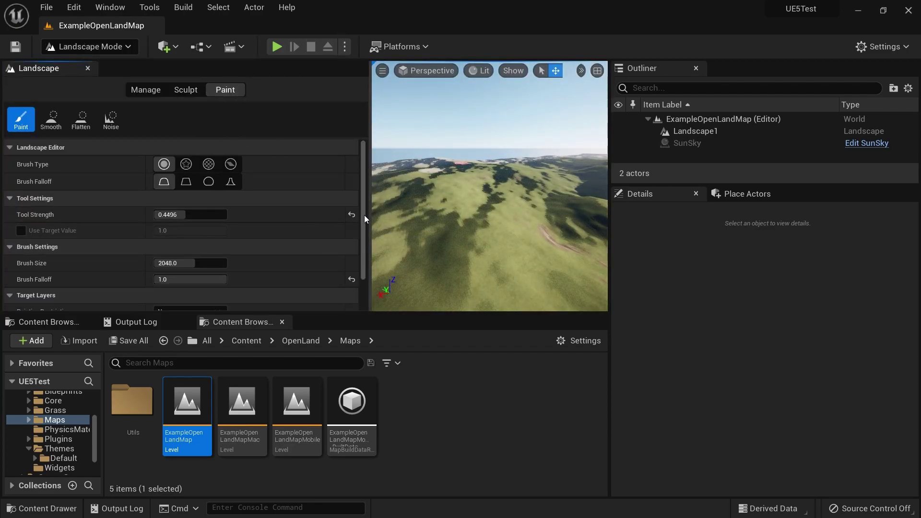
left_click_drag(364, 211, 377, 318)
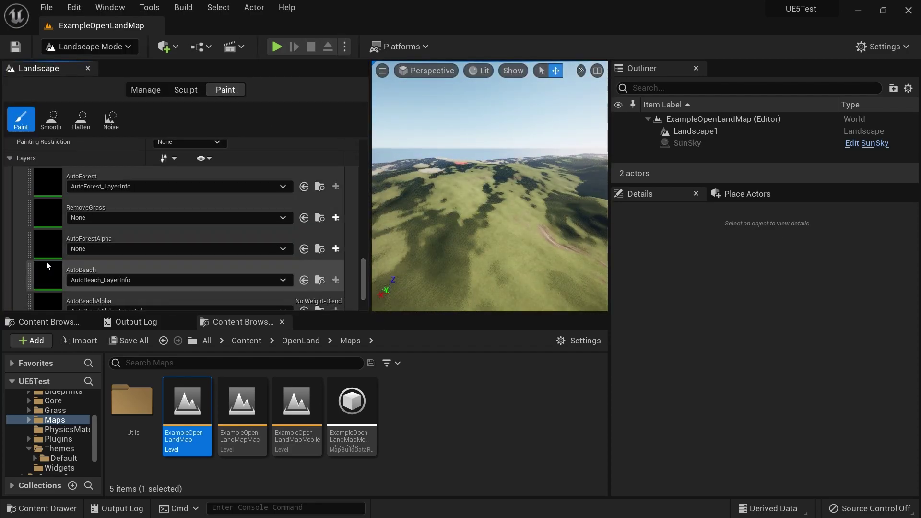
scroll(88, 271, "down", 1)
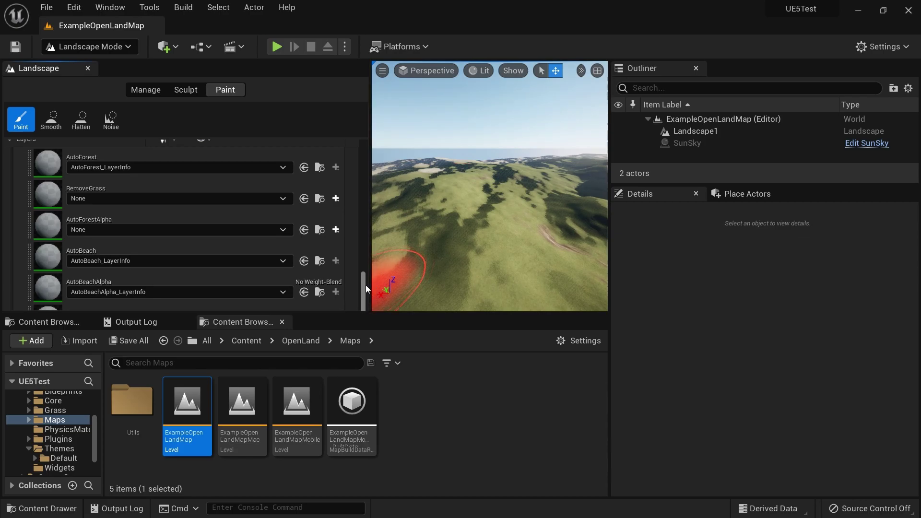
left_click_drag(364, 283, 363, 293)
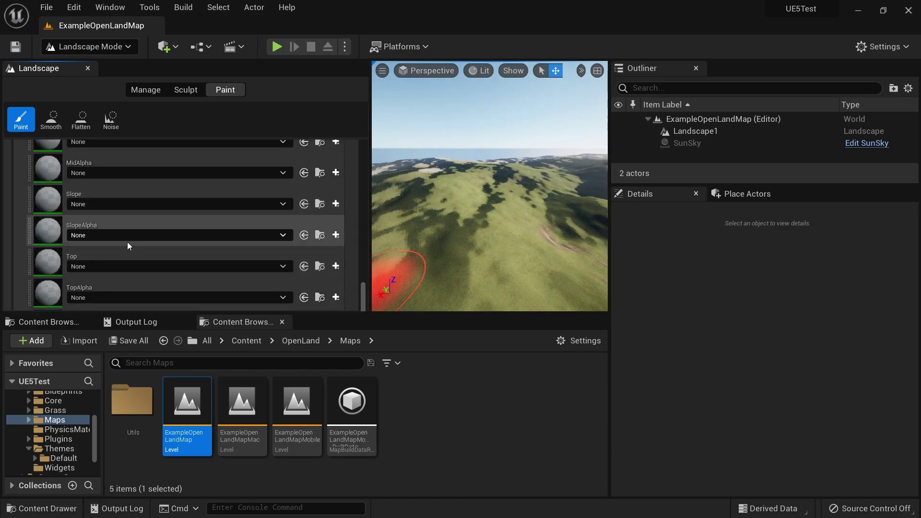
scroll(361, 301, "up", 3)
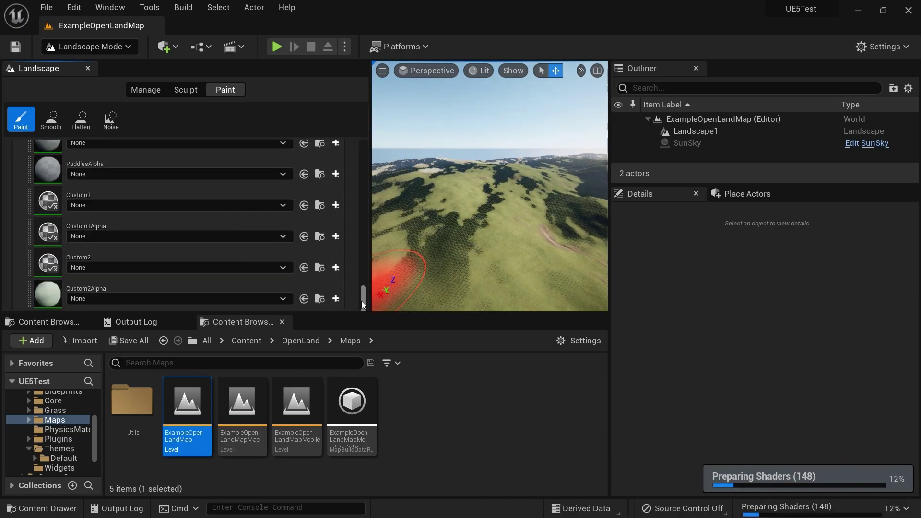
scroll(357, 293, "up", 8)
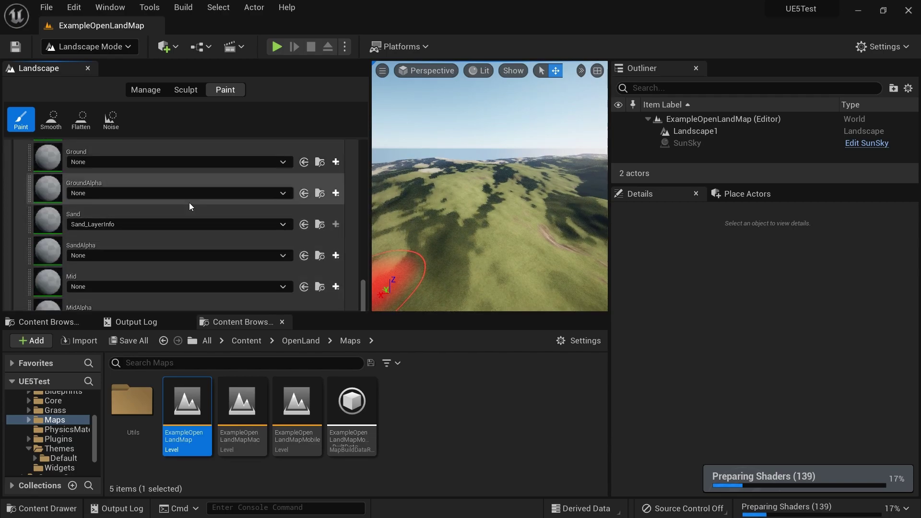
scroll(192, 213, "up", 2)
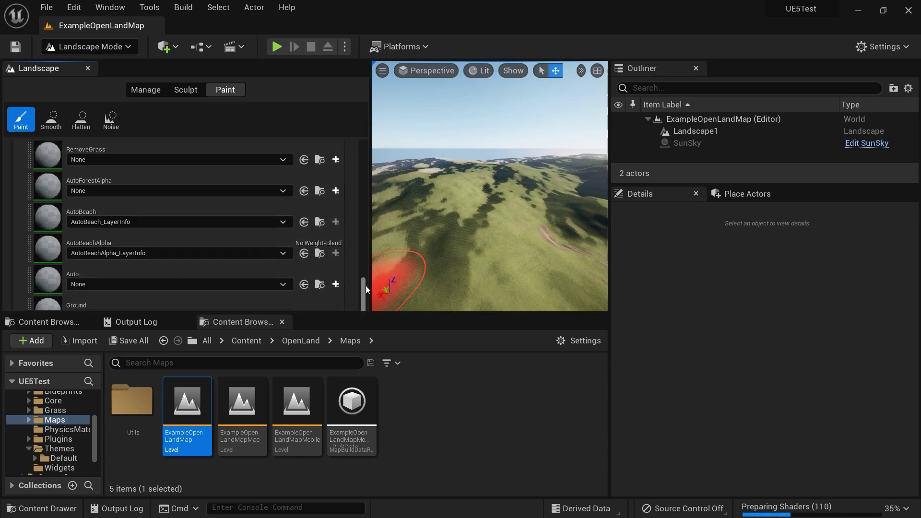
scroll(366, 287, "up", 2)
scroll(366, 299, "down", 8)
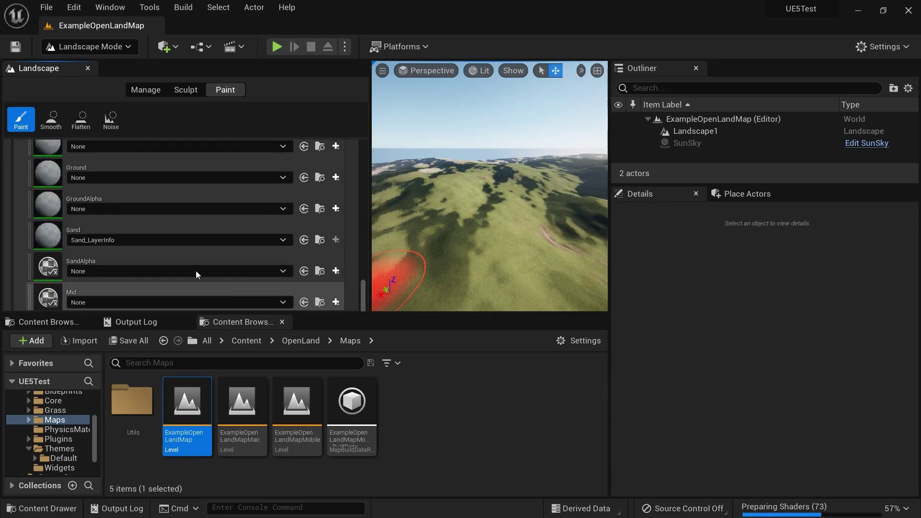
Paint a sand patch on the grassy hillside with the Sand layer and tick off "weight blended painting" in the browser's QA checklist
left_click(149, 233)
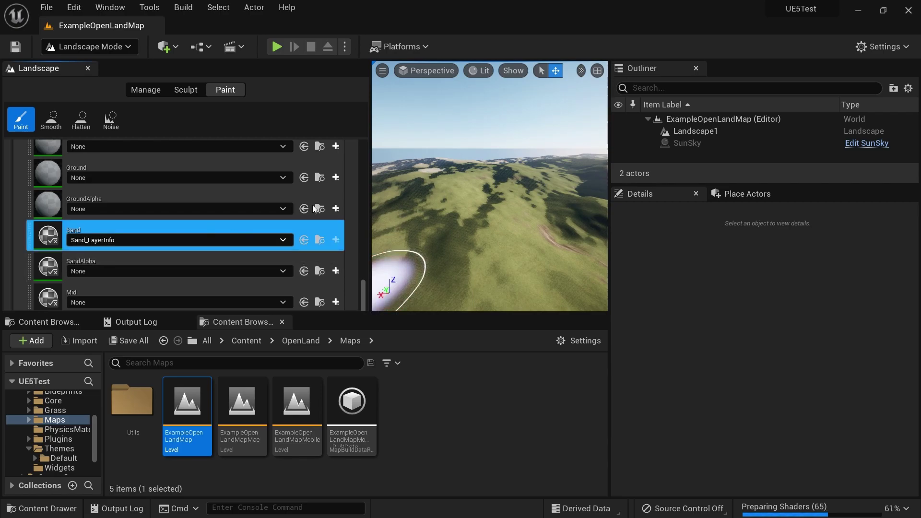
mouse_move(528, 261)
left_mouse_down()
mouse_move(553, 263)
mouse_move(509, 270)
mouse_move(502, 259)
mouse_move(510, 263)
mouse_move(468, 253)
mouse_move(477, 220)
left_mouse_up()
right_click_drag(478, 220, 486, 242)
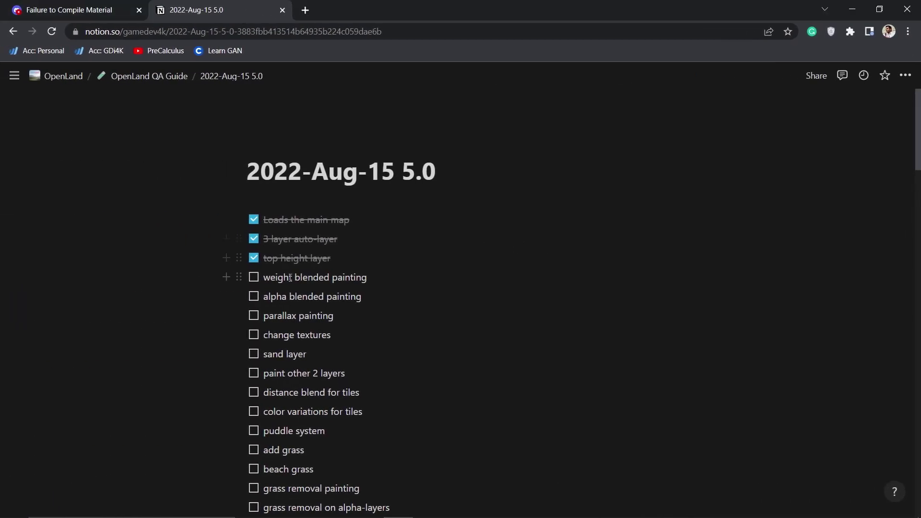
left_click(254, 277)
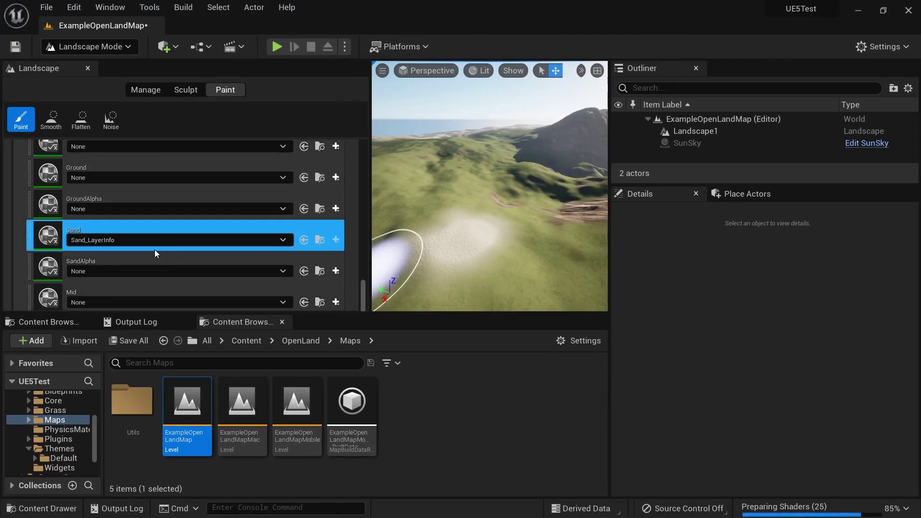
Assign MidAlpha_LayerInfo to the MidAlpha target layer
scroll(156, 254, "up", 2)
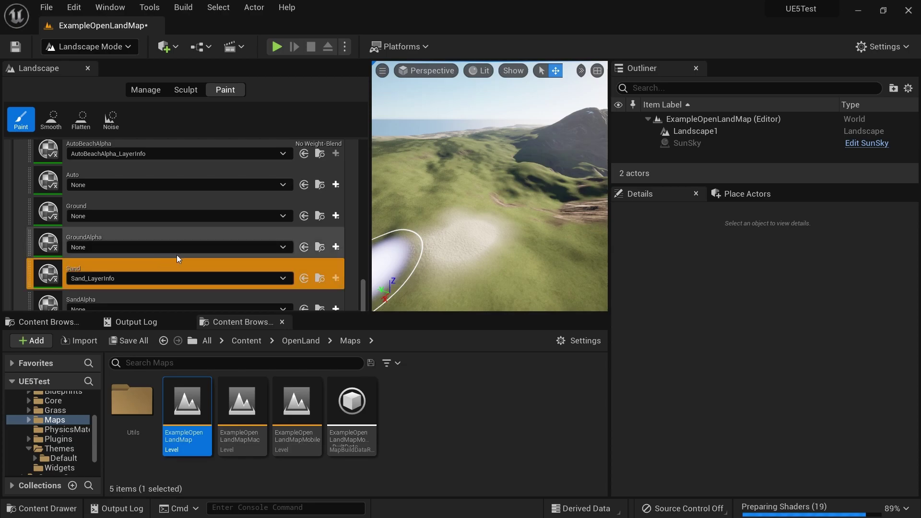
scroll(362, 298, "down", 5)
scroll(362, 299, "up", 5)
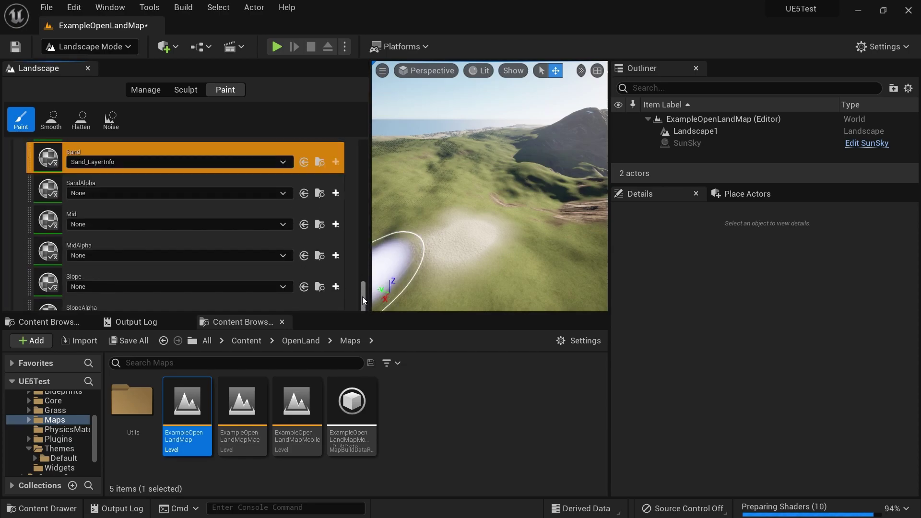
left_click(144, 256)
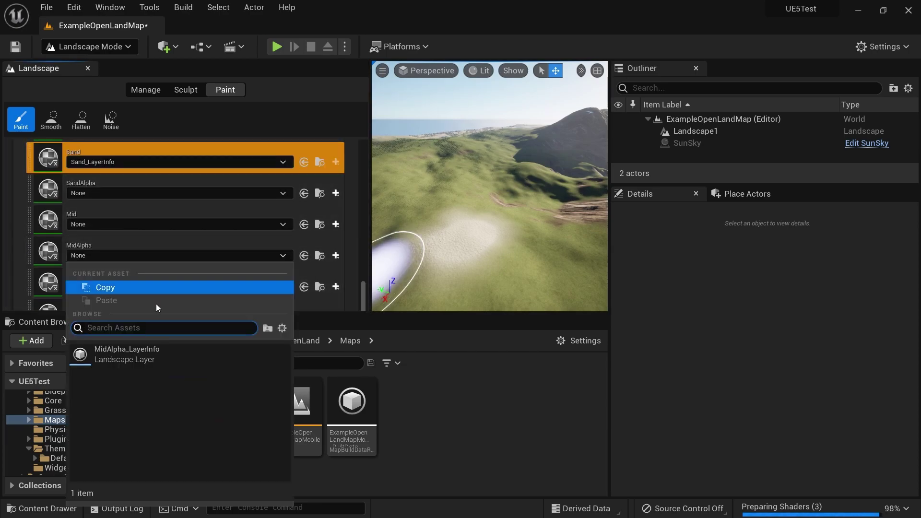
left_click(163, 357)
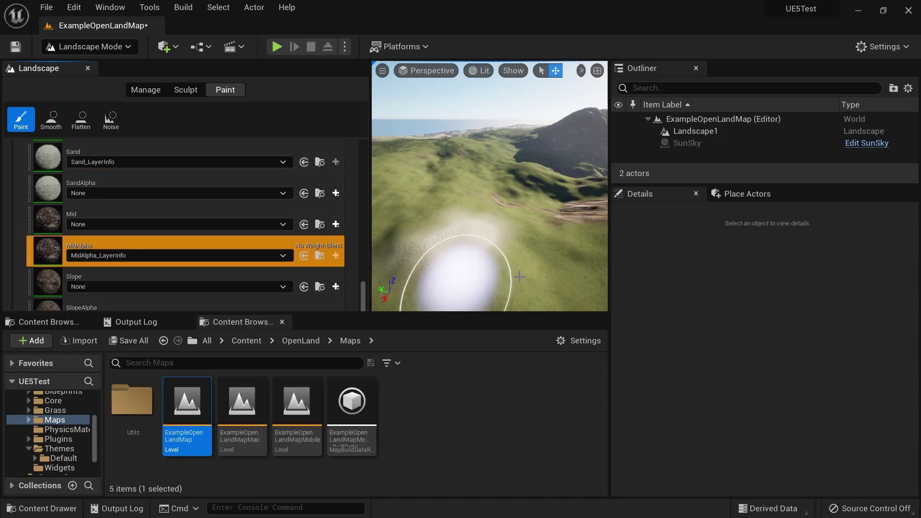
Paint the MidAlpha layer onto the grass beside the sand patch
left_click(418, 202)
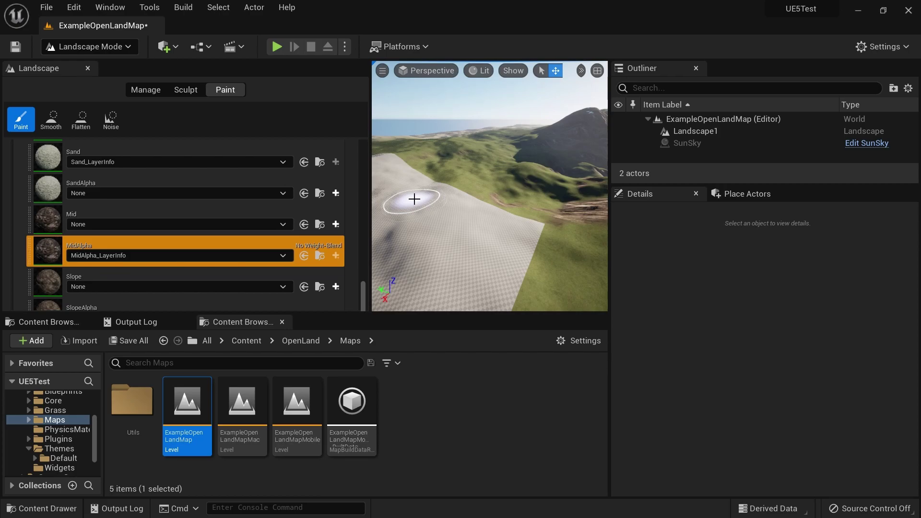
left_click_drag(405, 197, 397, 197)
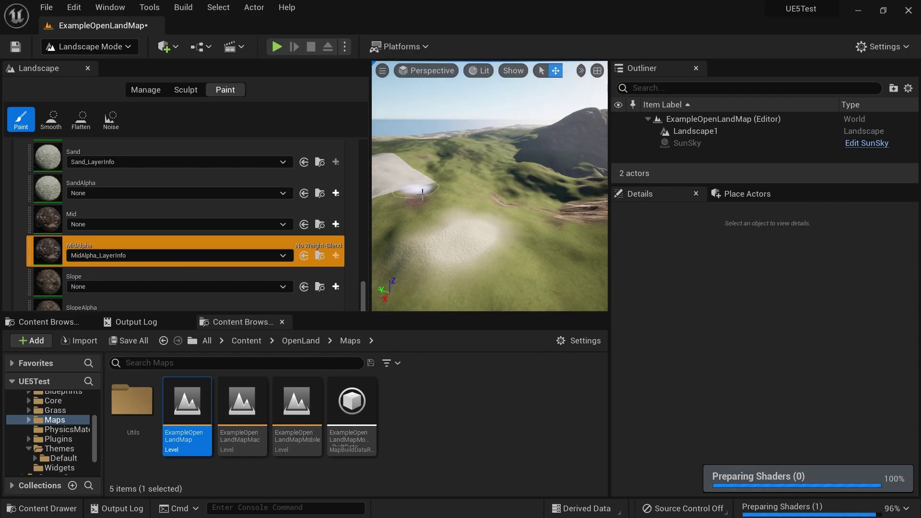
mouse_move(412, 198)
left_mouse_down()
mouse_move(421, 200)
mouse_move(391, 195)
mouse_move(405, 192)
left_mouse_up()
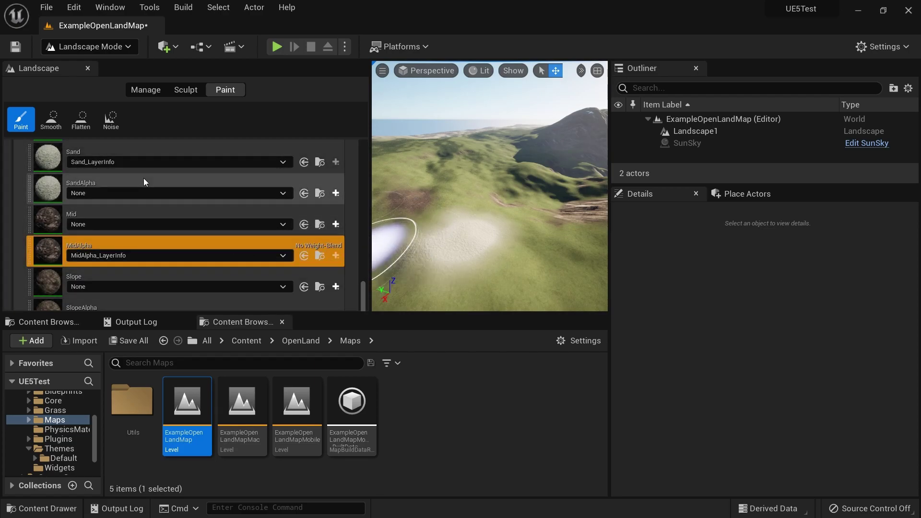
Return the editor to Select mode and look closely at the painted patches on the hillside
left_click(87, 47)
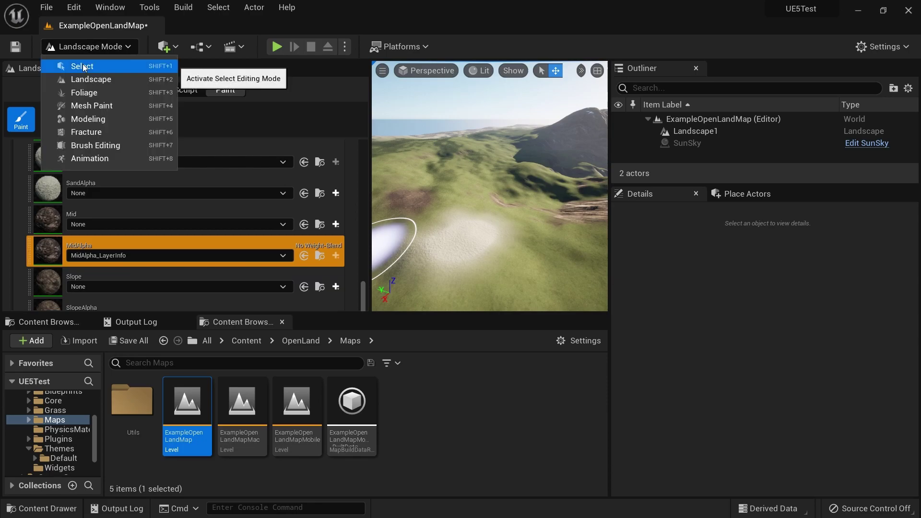
left_click(143, 65)
right_click_drag(305, 188, 295, 204)
Tick off "alpha blended painting", "sand layer" and "paint other 2 layers" in the browser's QA checklist, and return to the Unreal editor
key("alt+Tab")
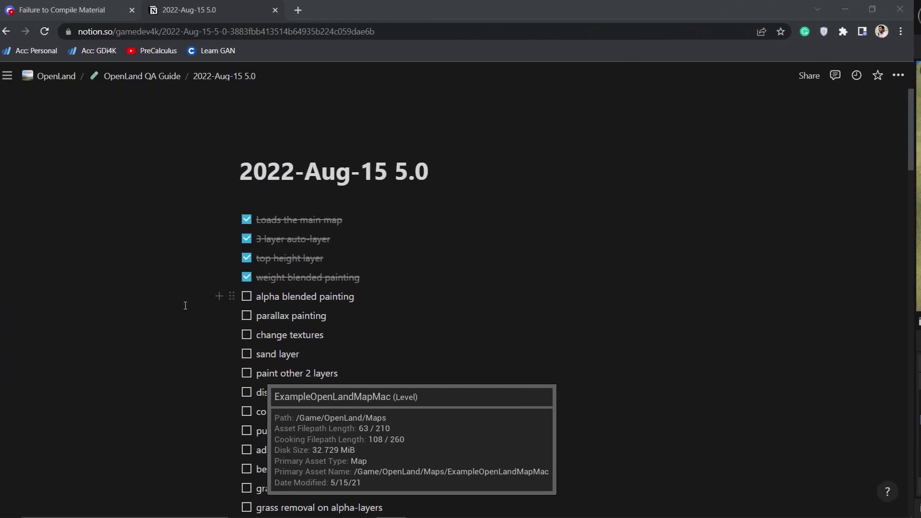
left_click(254, 297)
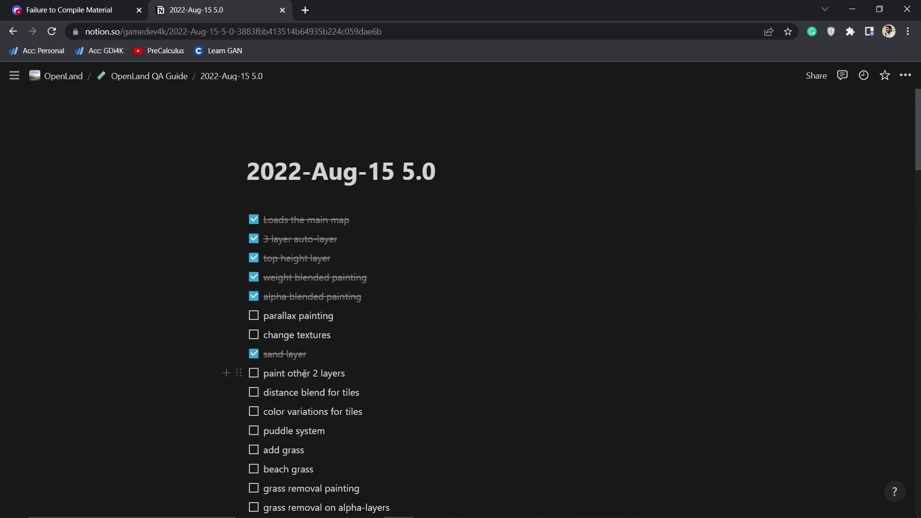
left_click(254, 373)
key("alt+Tab")
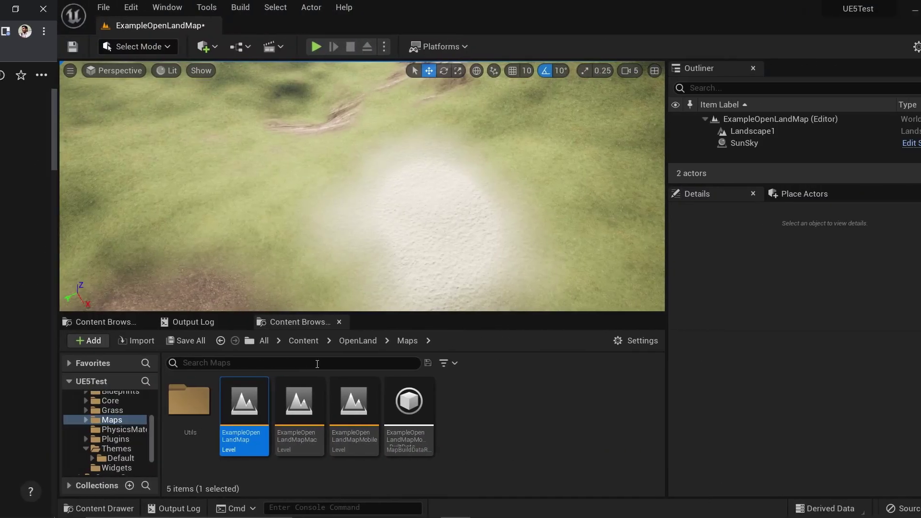
Look up "one grass" among the project's plugins to check whether OneGrass Engine is enabled
right_click_drag(305, 186, 214, 175)
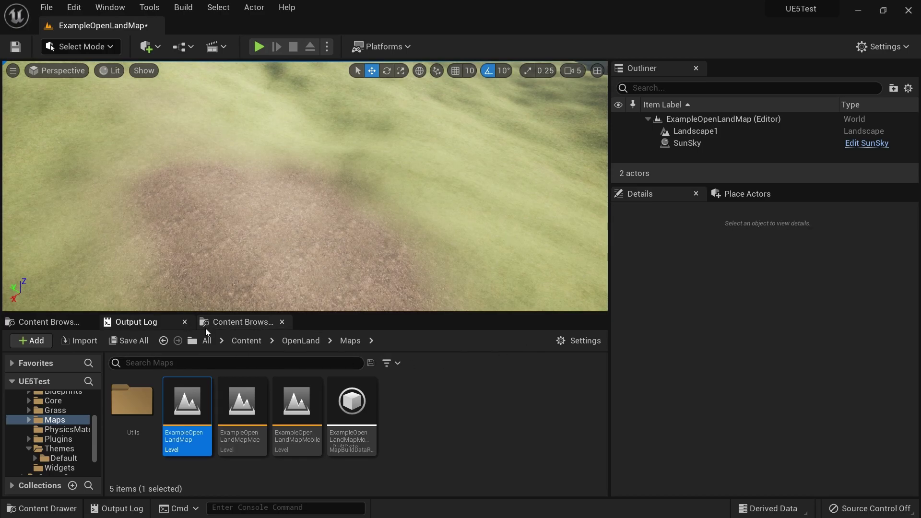
left_click(70, 11)
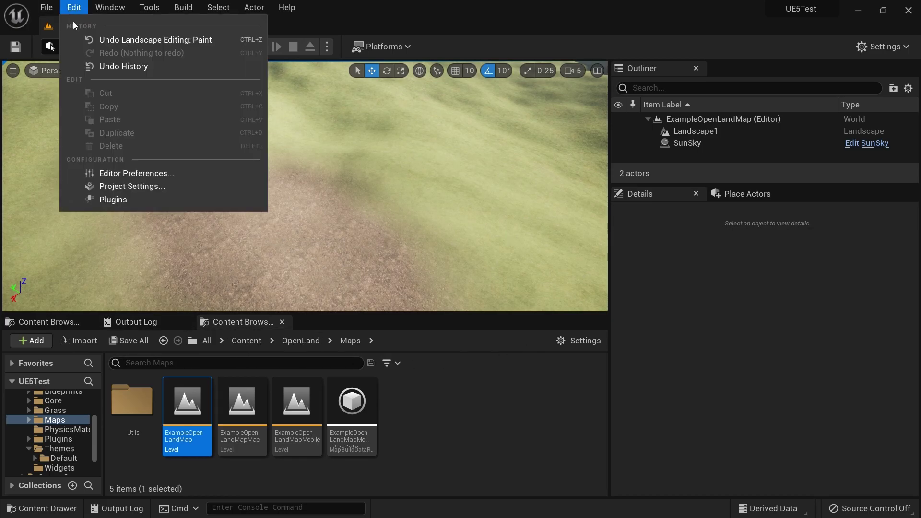
left_click(127, 201)
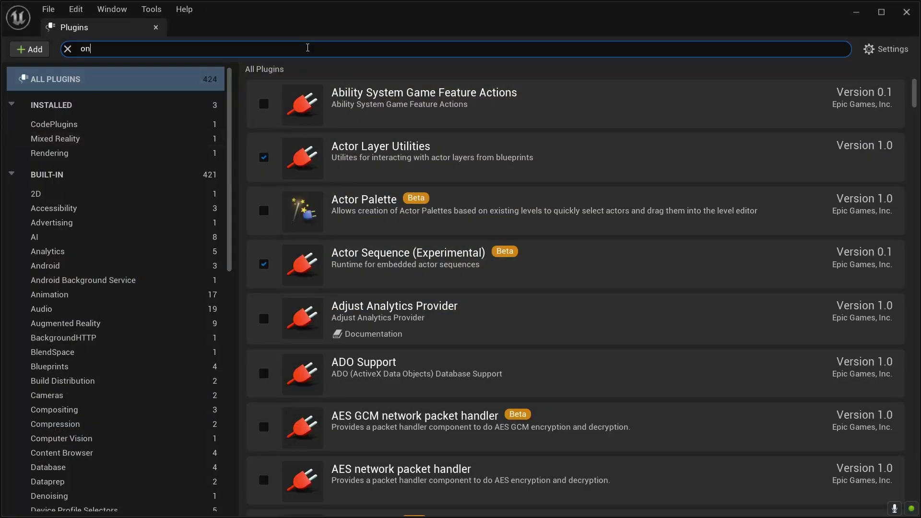
type("one grass")
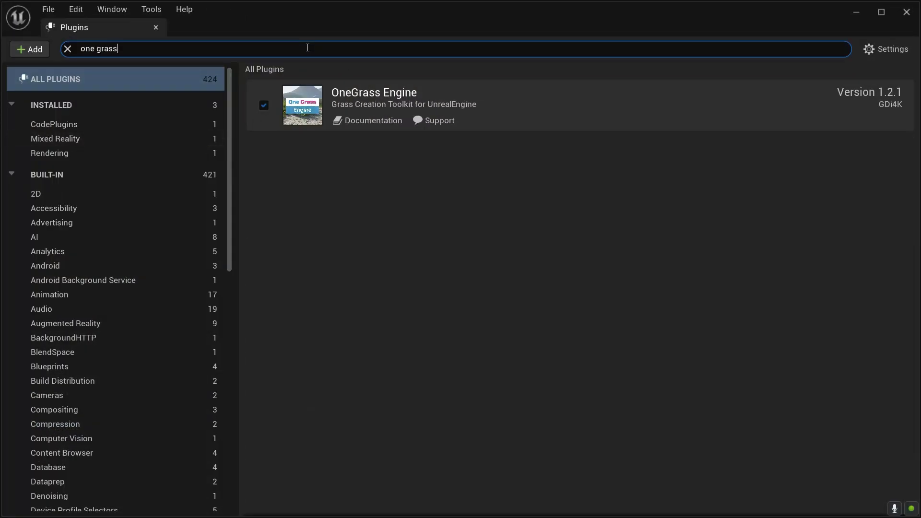
left_click(156, 27)
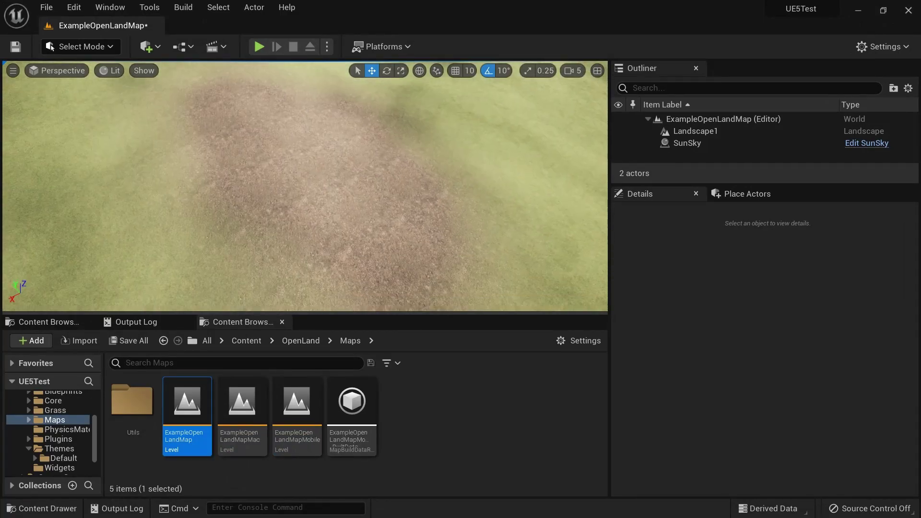
Open the GT_Ground grass type from the OpenLand Grass folder and add one grass variety to it
left_click(301, 341)
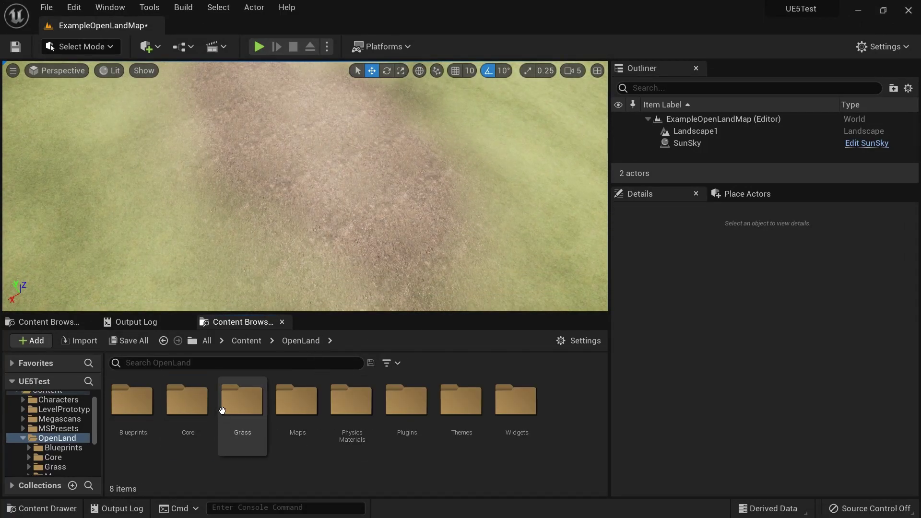
double_click(242, 403)
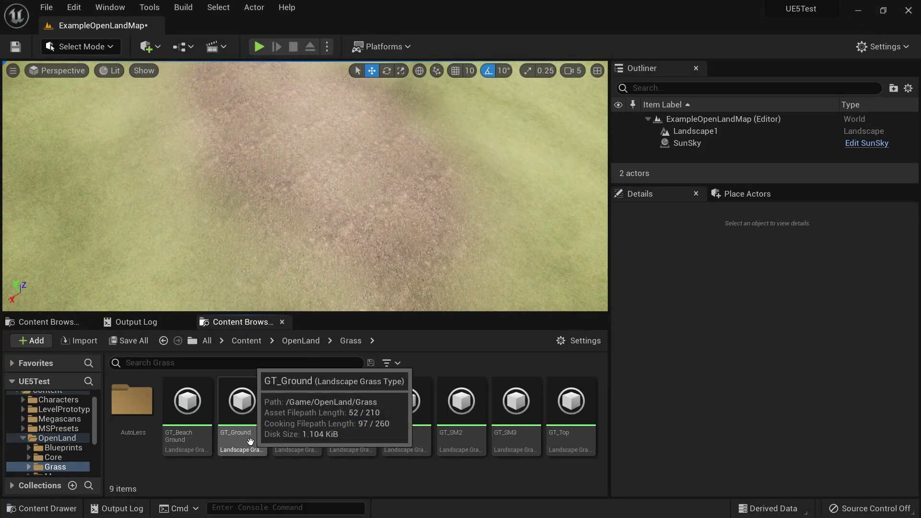
double_click(242, 412)
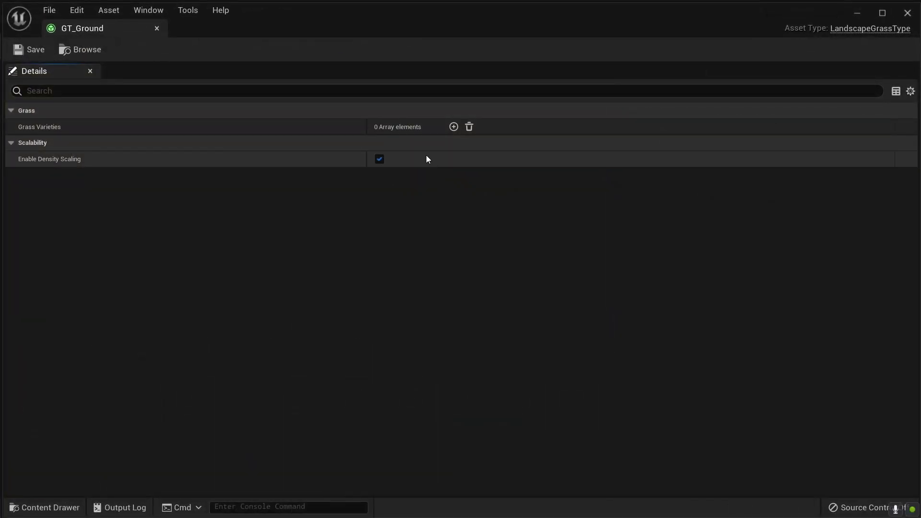
left_click(453, 126)
left_click(23, 144)
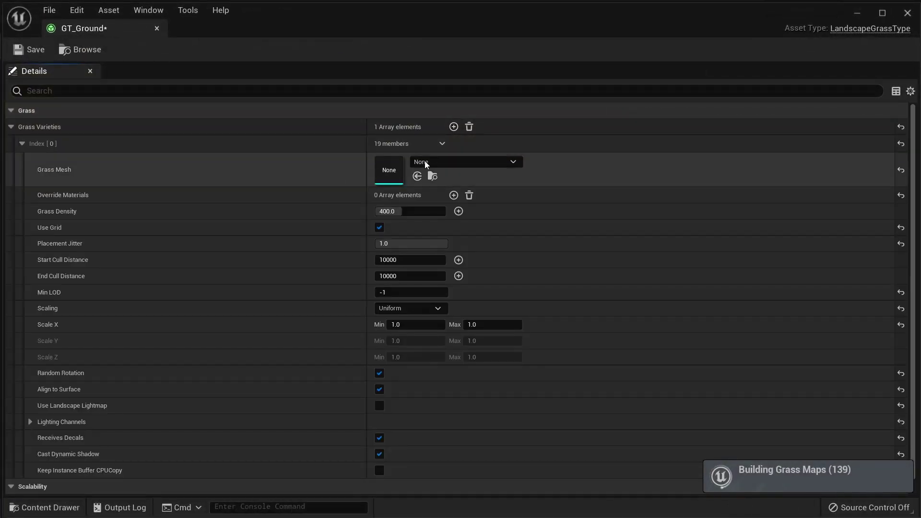
Assign the SM_Slender static mesh as the grass mesh of GT_Ground's new variety
left_click(427, 161)
type("Slend")
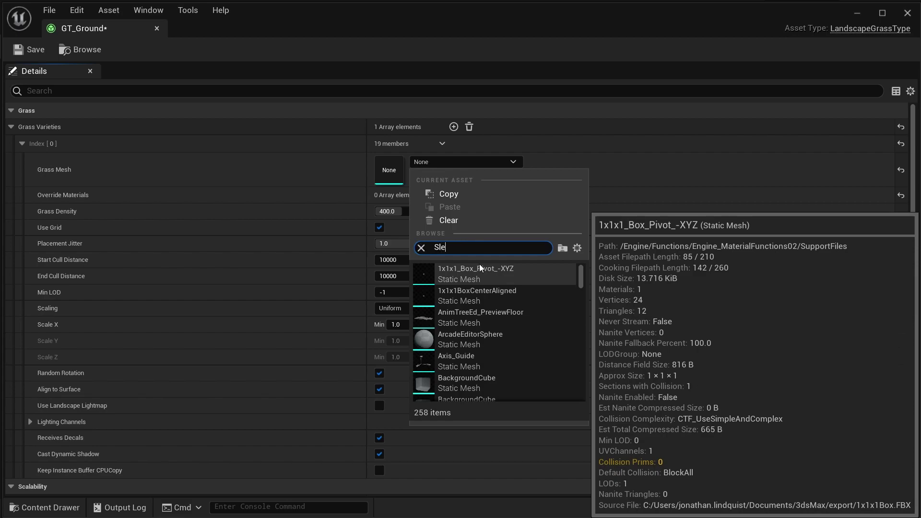
key("BackSpace")
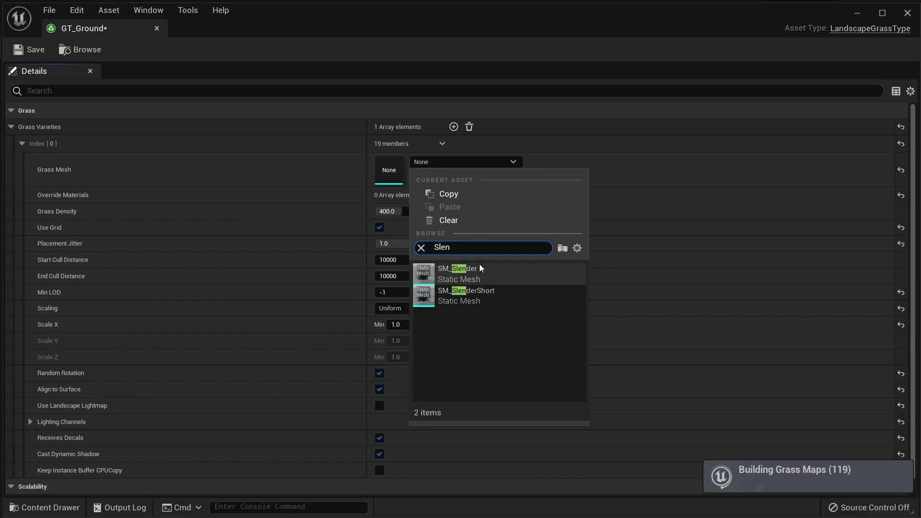
left_click(480, 264)
Set the variety's start cull distance to 8000 and its grass density to 200
left_click(407, 259)
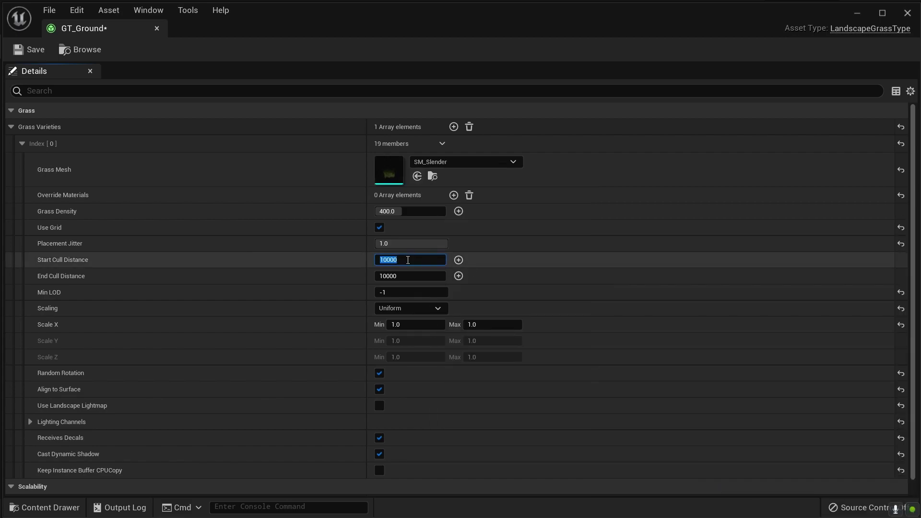
type("8000")
left_click(400, 212)
type("200")
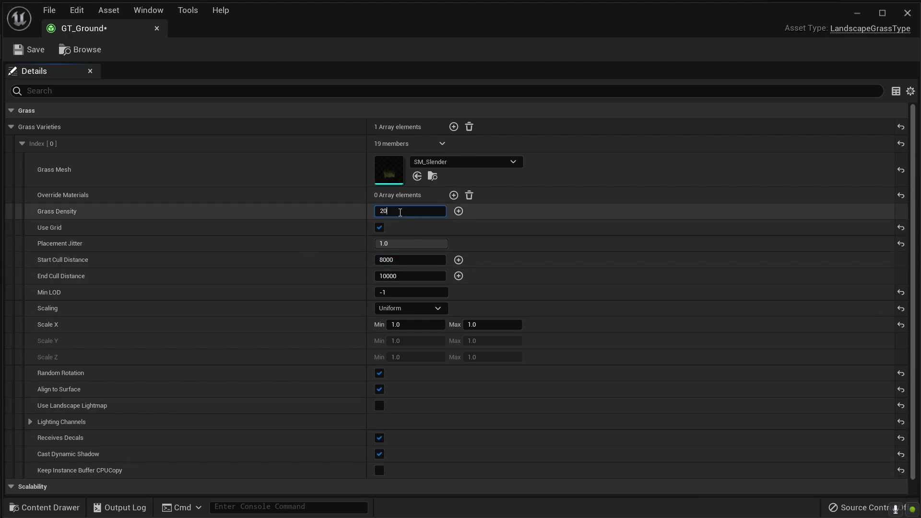
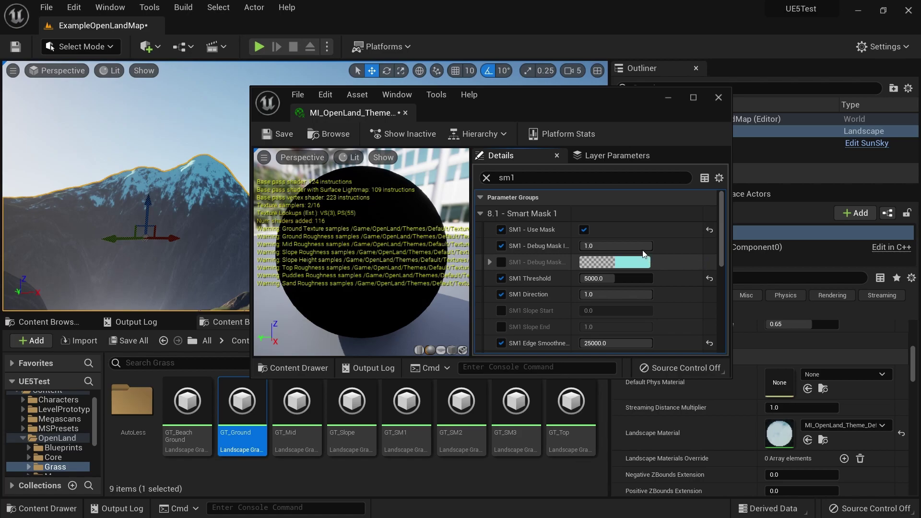
Set the SM1 debug mask intensity to 0 in the OpenLand material instance and move its window aside to expose the mountain
left_click(632, 245)
type("0")
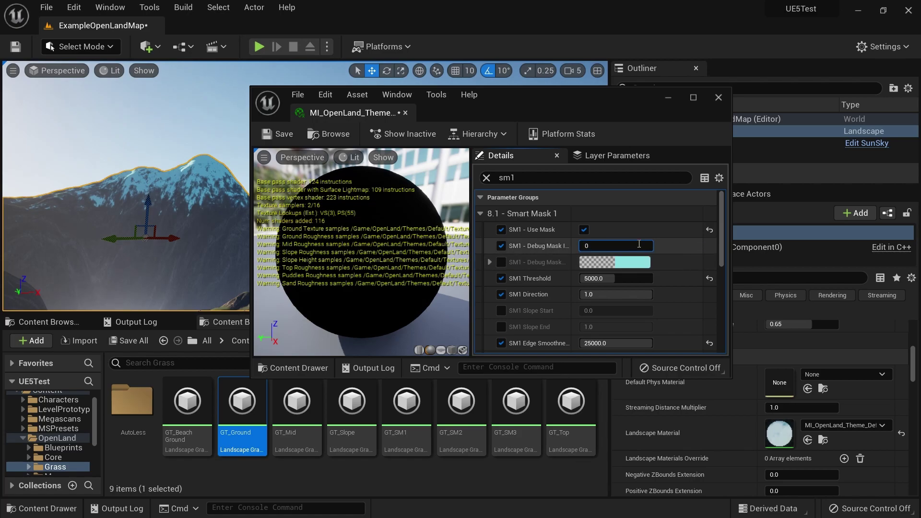
key("Return")
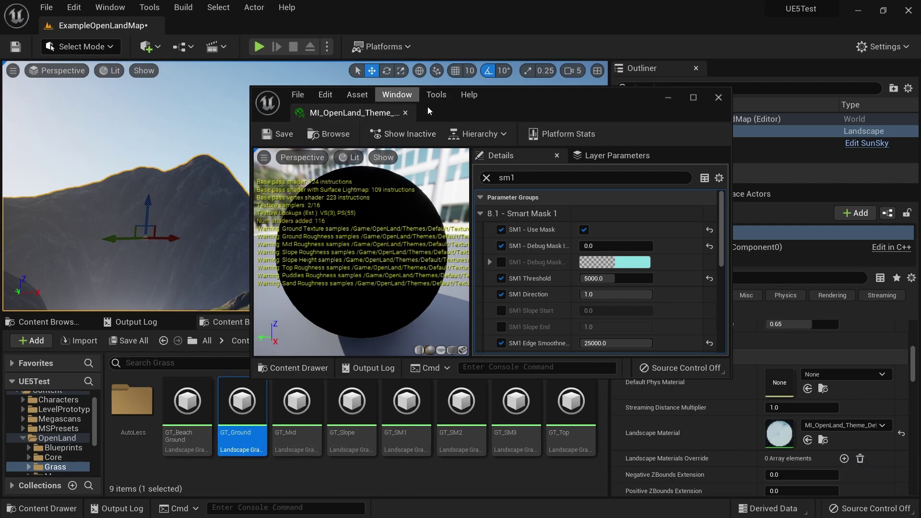
left_click_drag(505, 100, 635, 71)
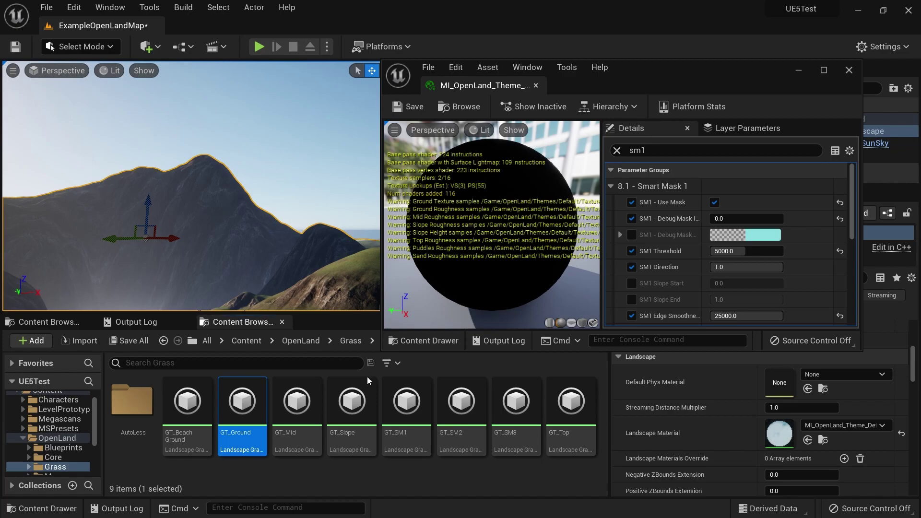
Reload ExampleOpenLandMap from the OpenLand Maps folder, saving the level's changes, and check the shader preparation progress
left_click(306, 341)
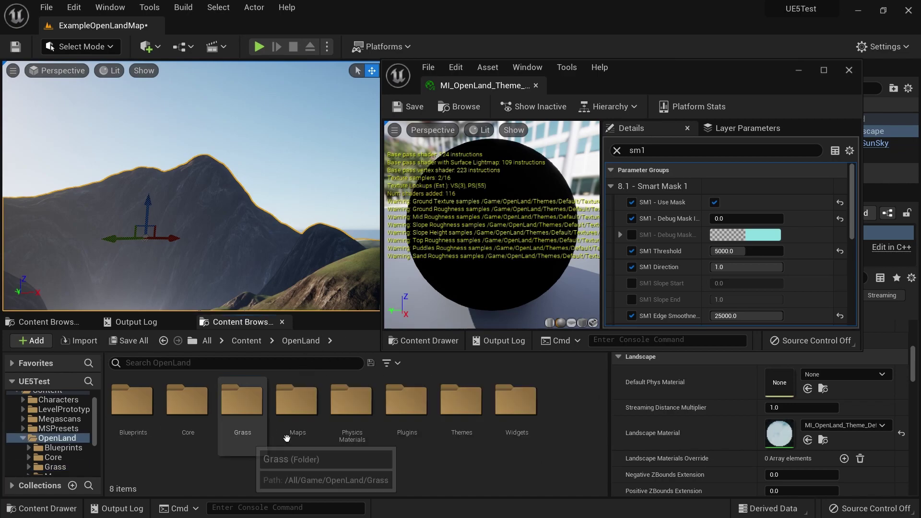
double_click(297, 401)
left_click(197, 438)
double_click(197, 439)
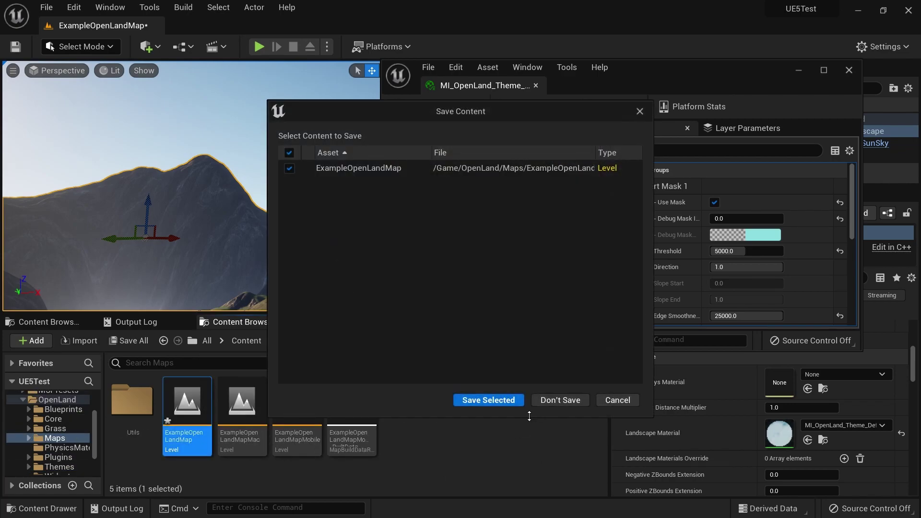
left_click(505, 405)
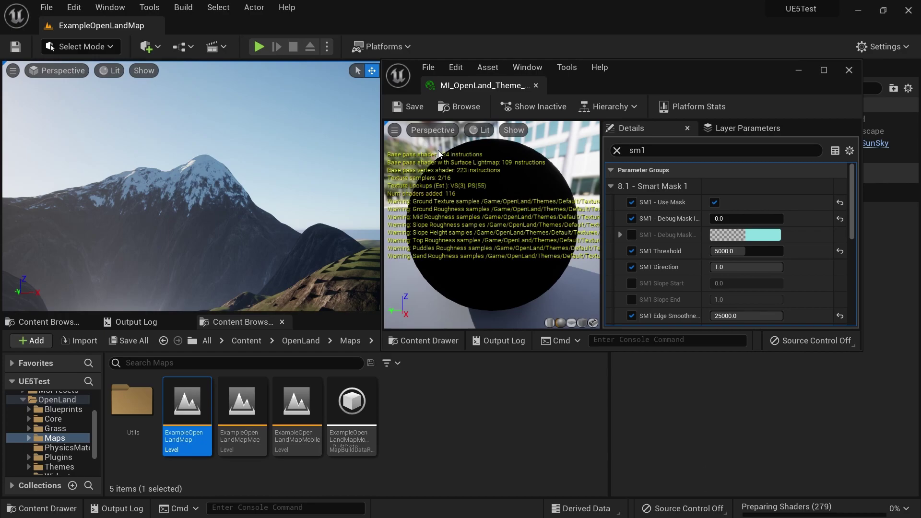
mouse_move(795, 506)
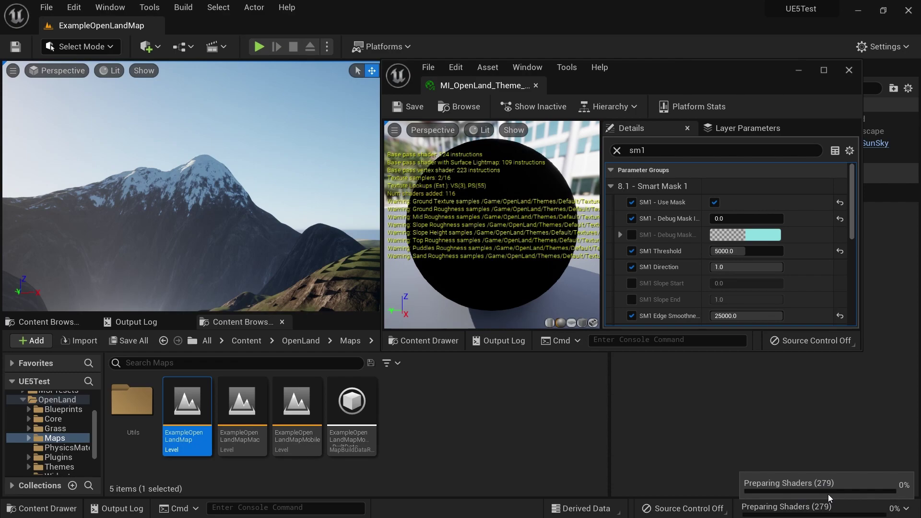
Tick off all smart mask sub-items from "threshold" to "replace material support", plus "smart mask 2" and "smart mask 3", in the browser's QA checklist
key("alt+Tab")
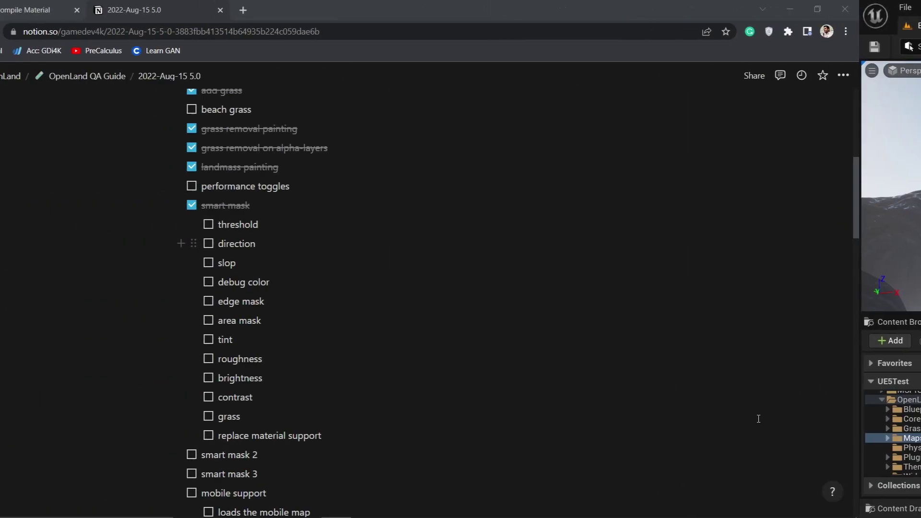
left_click(271, 224)
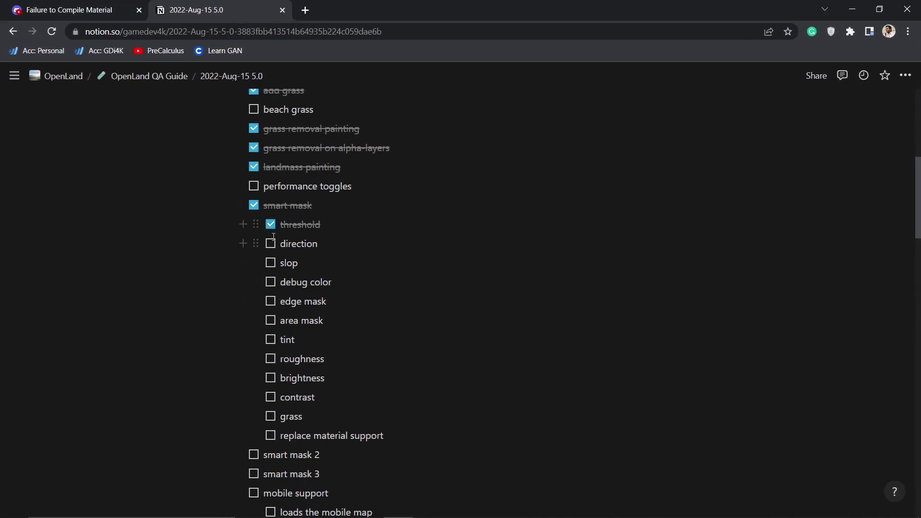
left_click(270, 244)
left_click(270, 263)
left_click(270, 282)
left_click(271, 301)
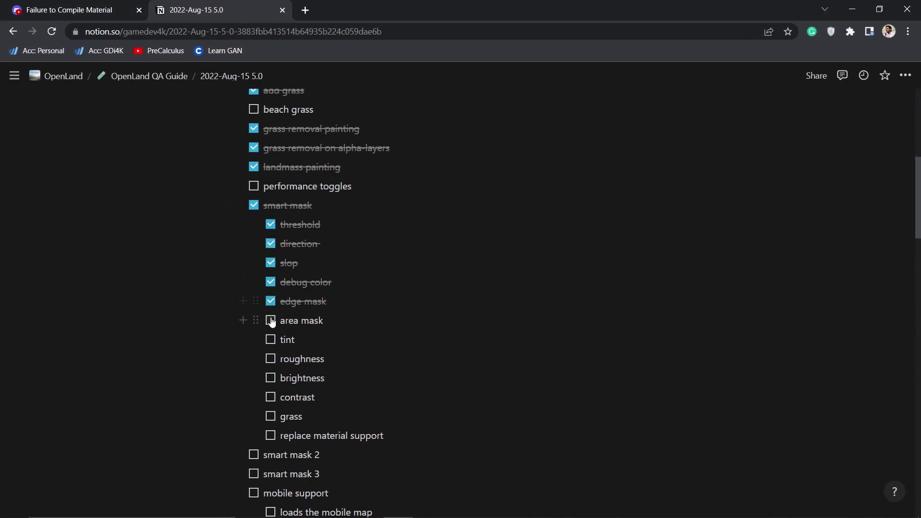
left_click(271, 321)
left_click(270, 339)
left_click(270, 358)
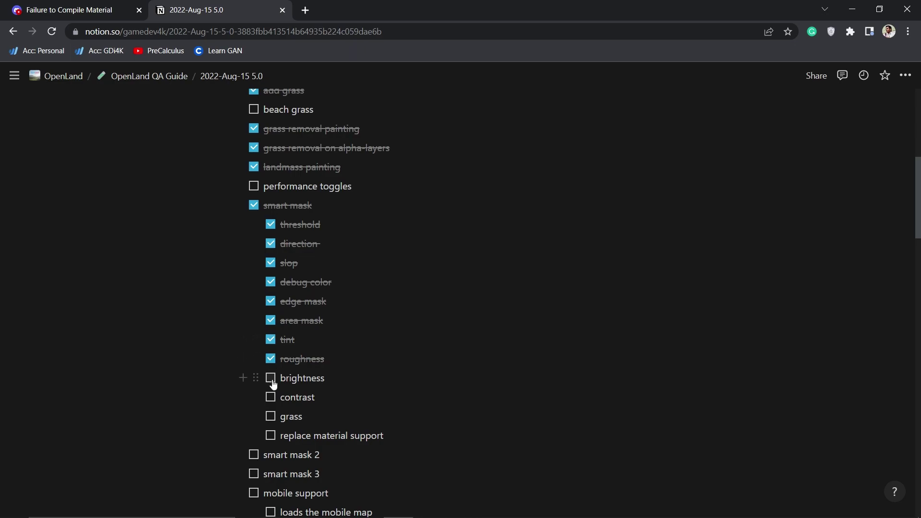
left_click(271, 378)
left_click(270, 397)
left_click(271, 417)
left_click(271, 435)
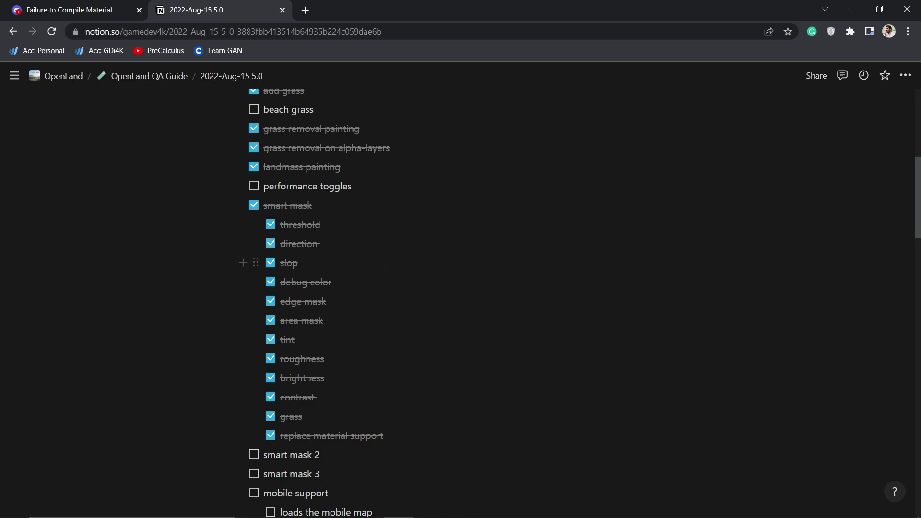
left_click(253, 455)
left_click(254, 474)
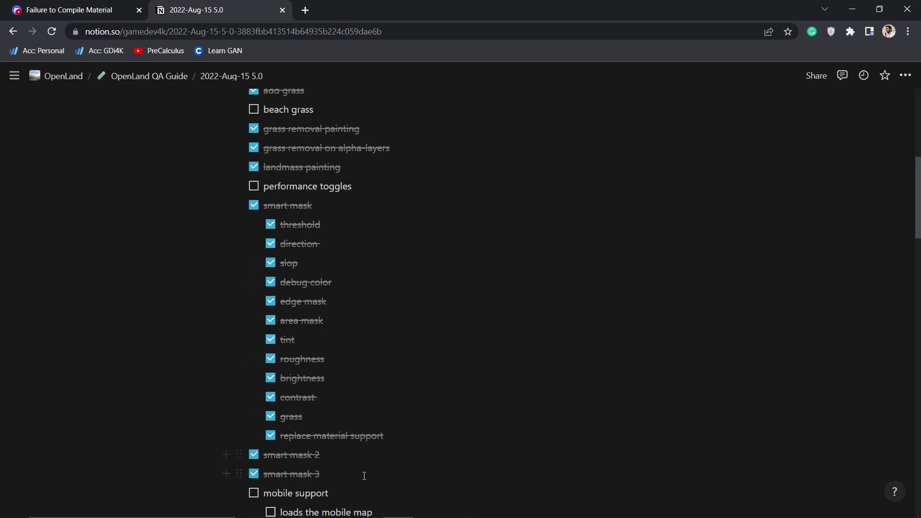
Review the earlier items of the QA checklist for unticked ones and select the "puddle system" text
scroll(365, 460, "up", 3)
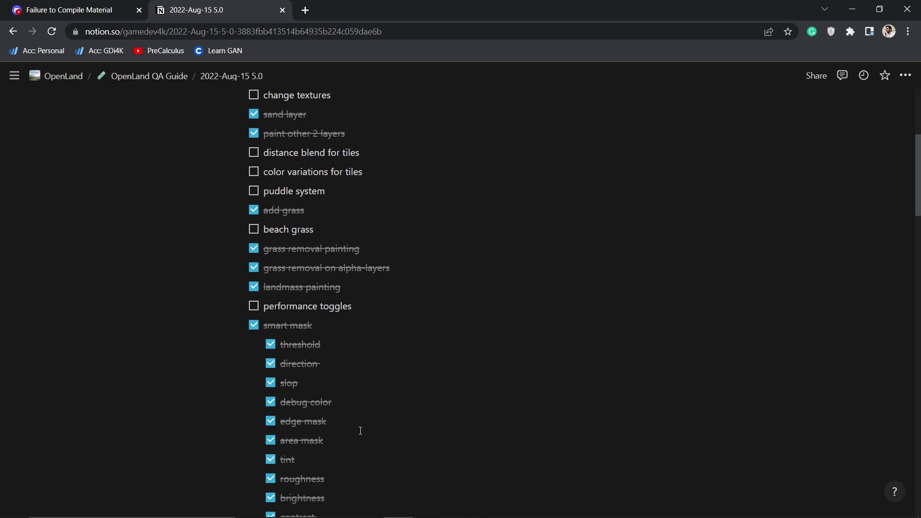
scroll(442, 269, "up", 3)
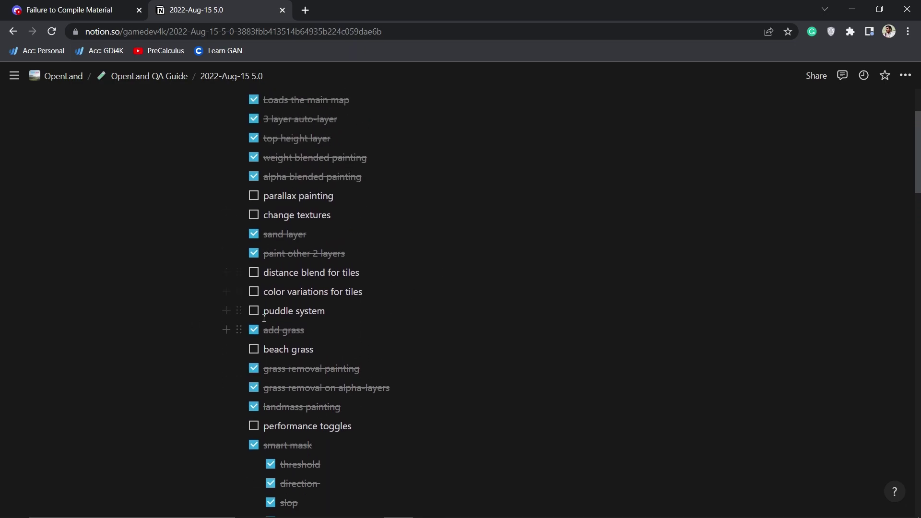
scroll(337, 334, "up", 3)
scroll(340, 333, "down", 3)
scroll(340, 333, "down", 1)
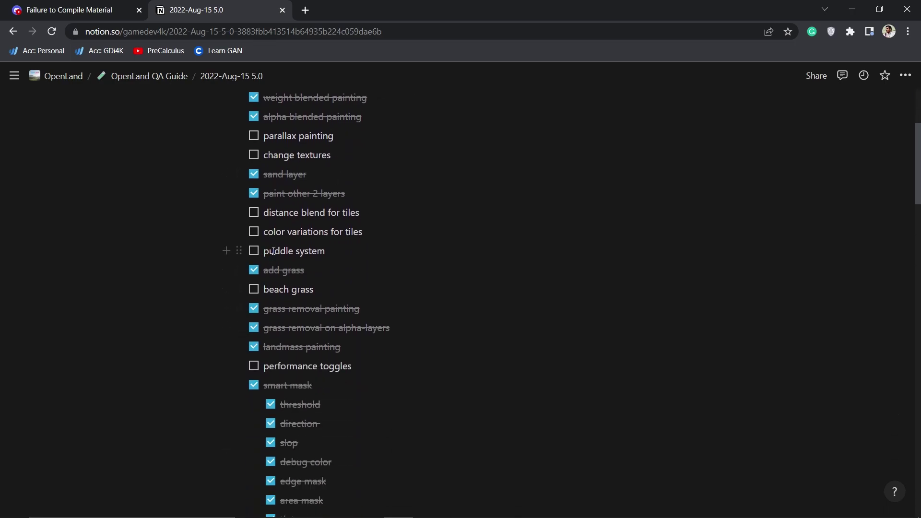
triple_click(277, 250)
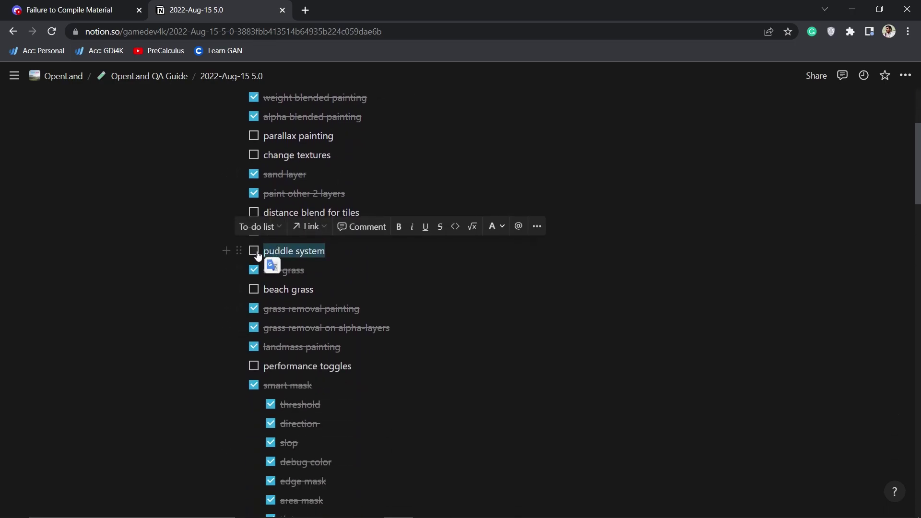
Tick off "puddle system" and strike through the whole "mobile support" section of the QA checklist
left_click(254, 250)
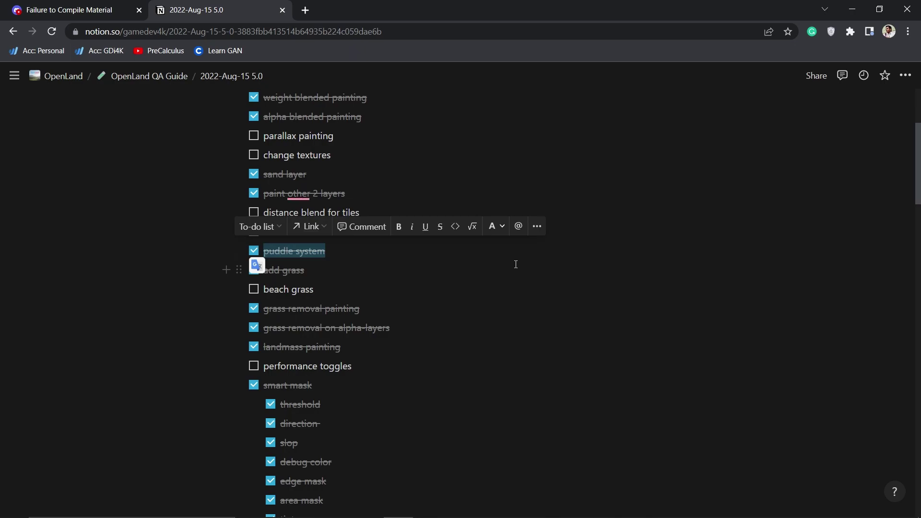
left_click(338, 259)
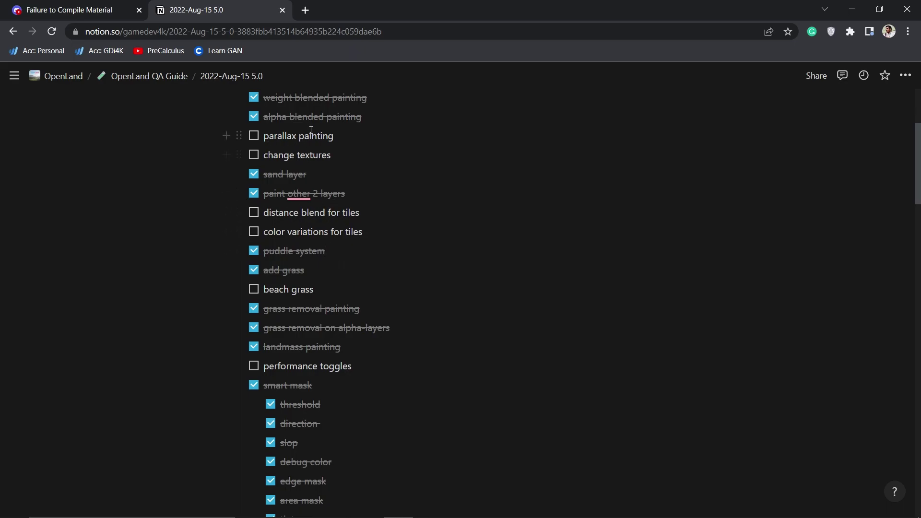
scroll(299, 261, "down", 11)
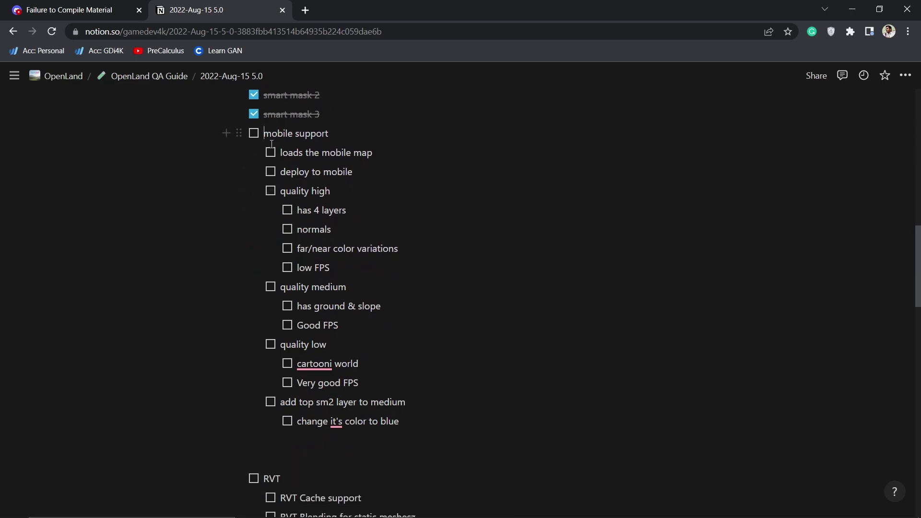
left_click_drag(265, 133, 396, 425)
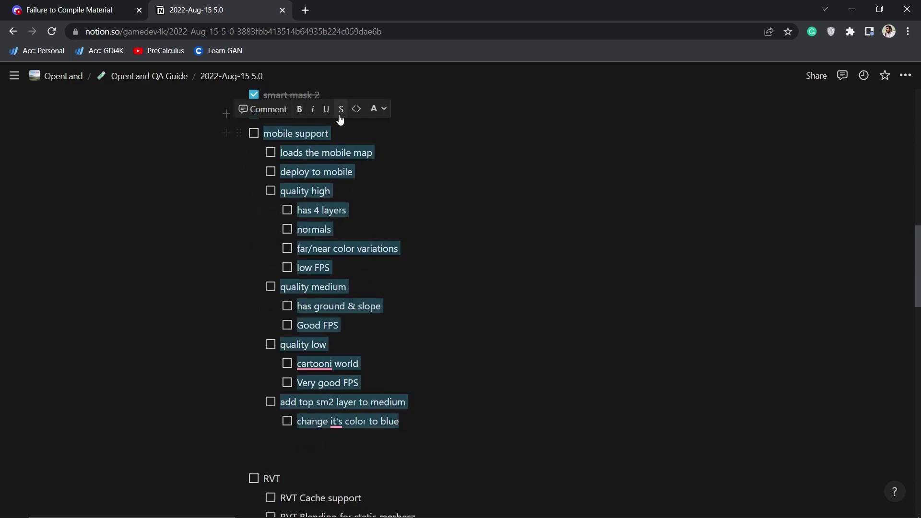
left_click(341, 110)
left_click(425, 286)
scroll(426, 285, "down", 4)
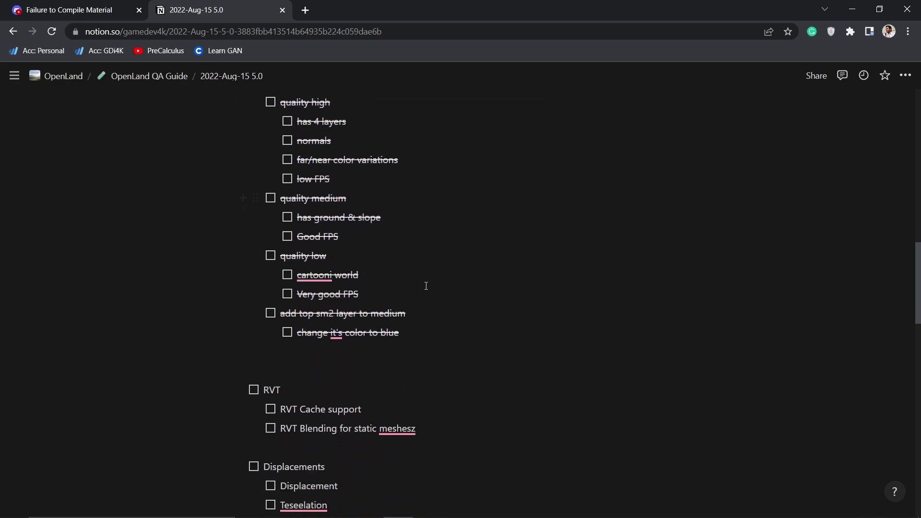
scroll(427, 286, "up", 19)
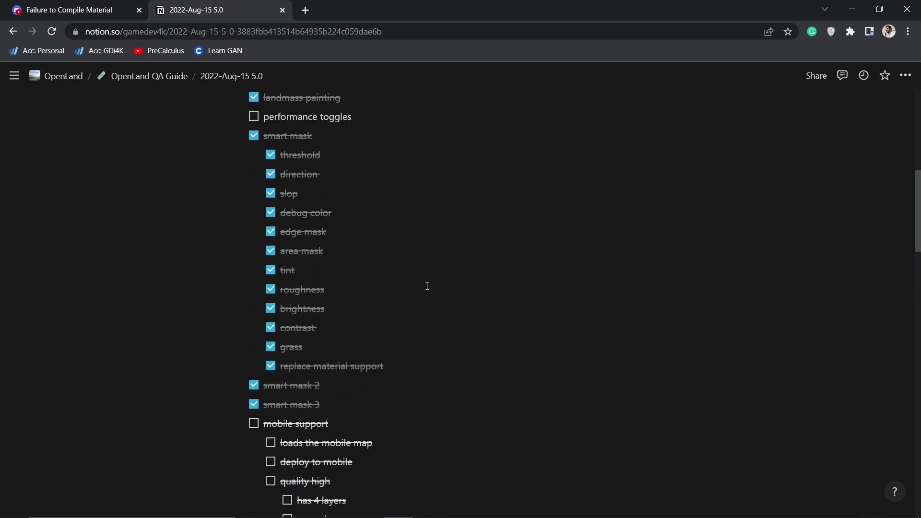
scroll(426, 286, "down", 5)
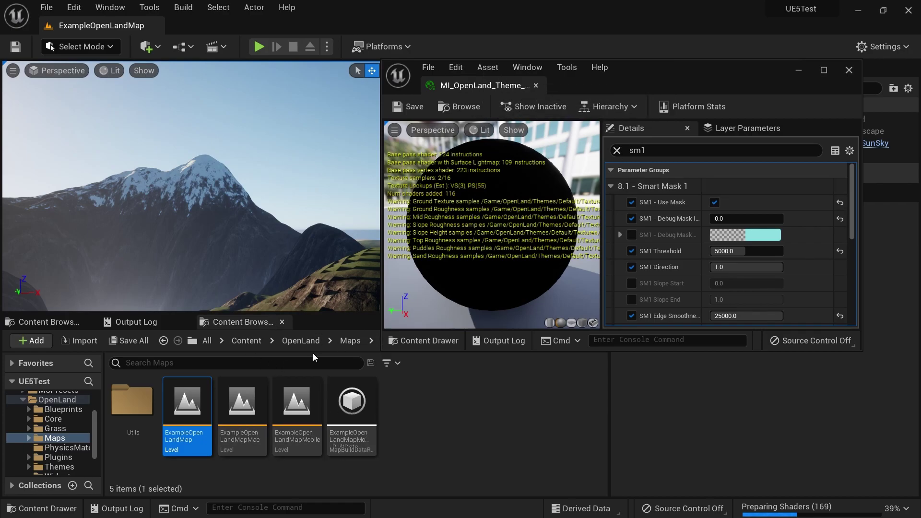
Switch to Unreal Engine, filter the OpenLand material instance parameters by "grass" and set Enable Grass to 0
mouse_move(257, 221)
right_mouse_down()
mouse_move(263, 203)
mouse_move(264, 223)
right_mouse_up()
left_click(645, 150)
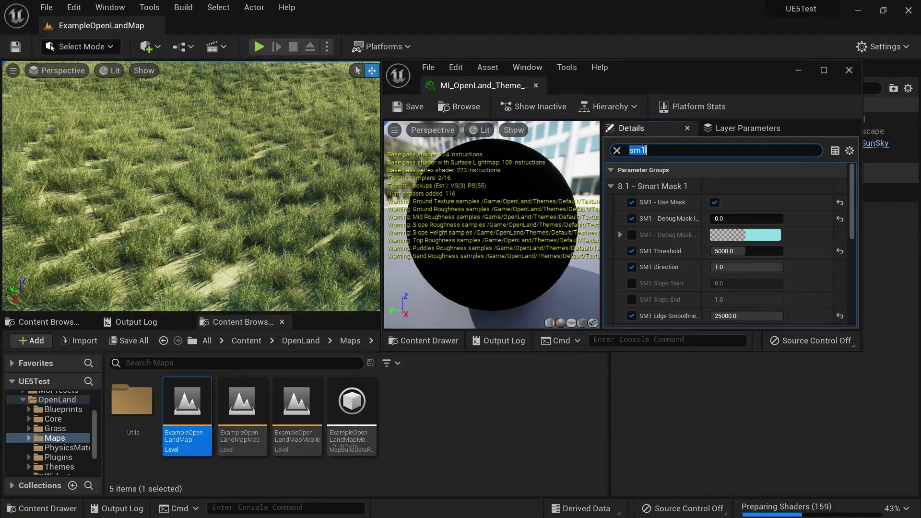
type("grass")
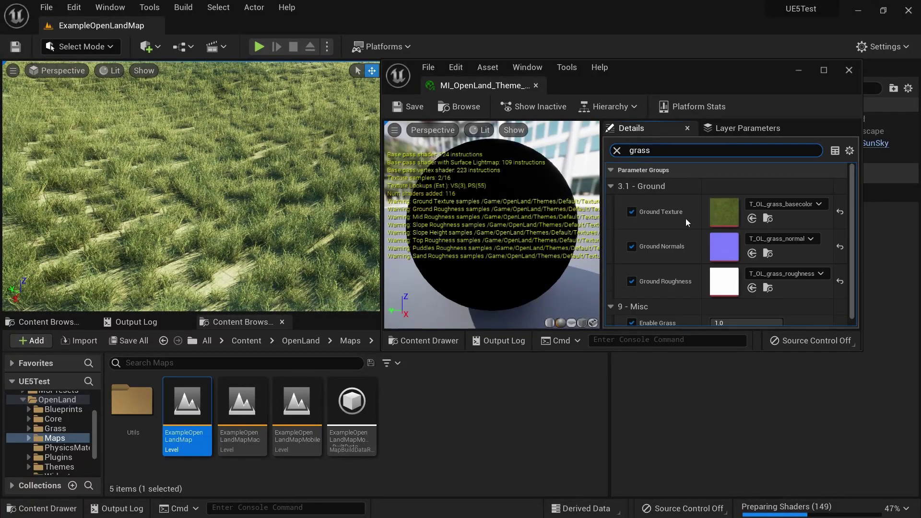
scroll(785, 243, "down", 1)
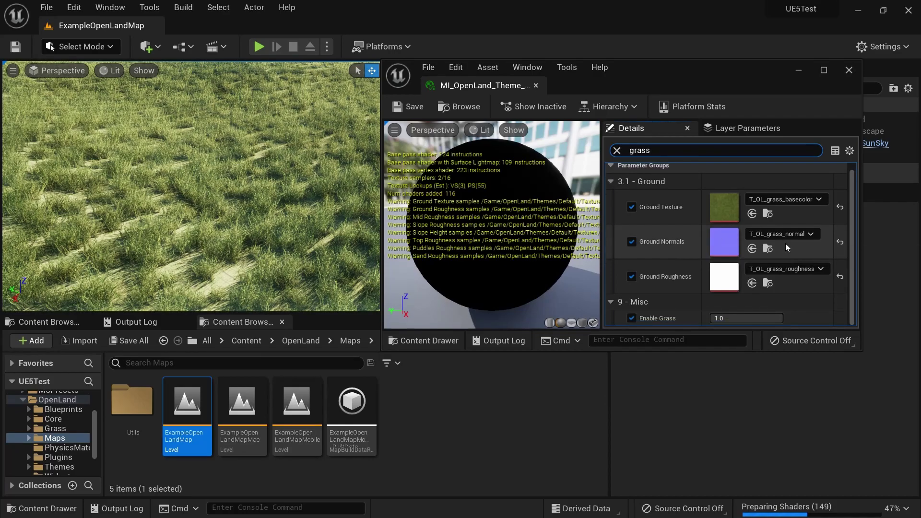
left_click(744, 320)
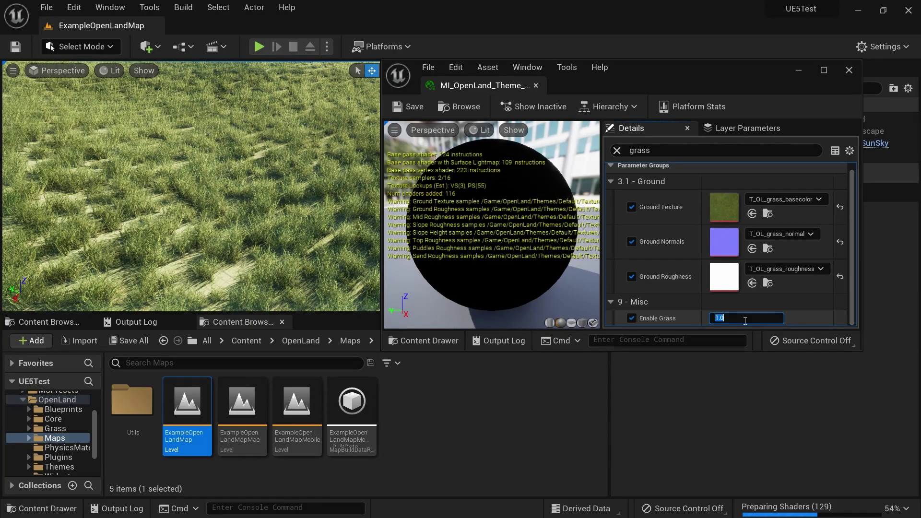
type("0")
key("Return")
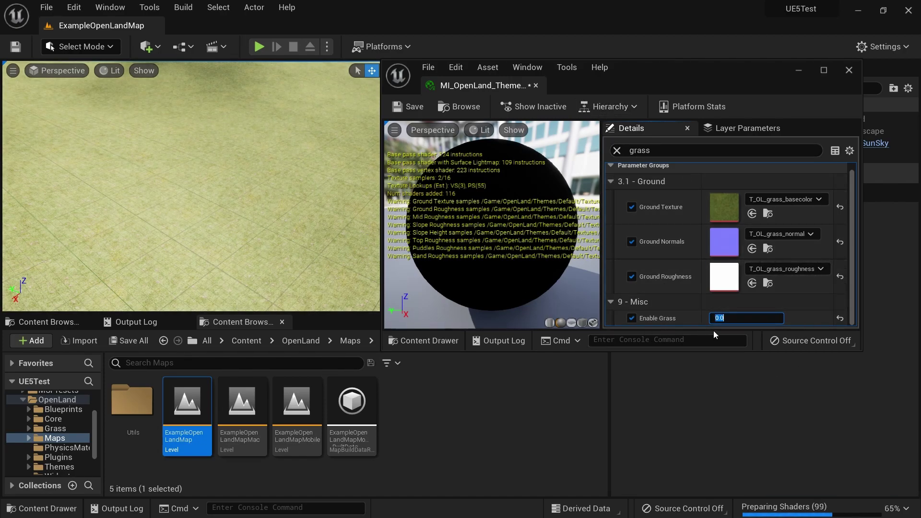
Enter landscape painting and assign Custom1_LayerInfo to the Custom1 target layer
right_click_drag(173, 141, 204, 127)
left_click(79, 47)
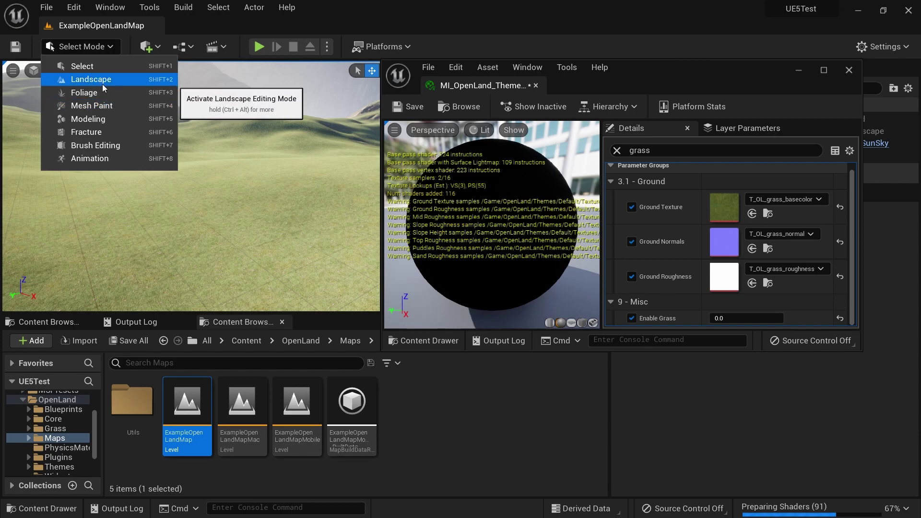
left_click(106, 80)
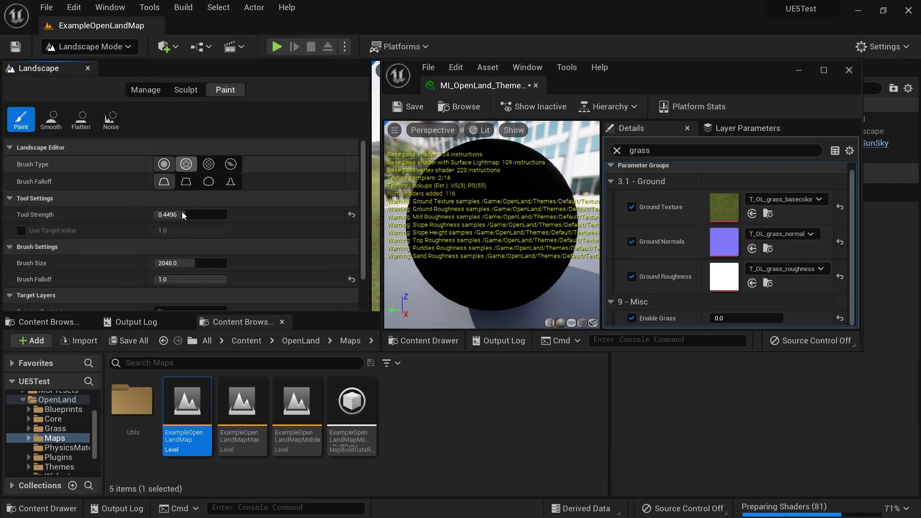
scroll(182, 215, "down", 5)
scroll(355, 302, "down", 2)
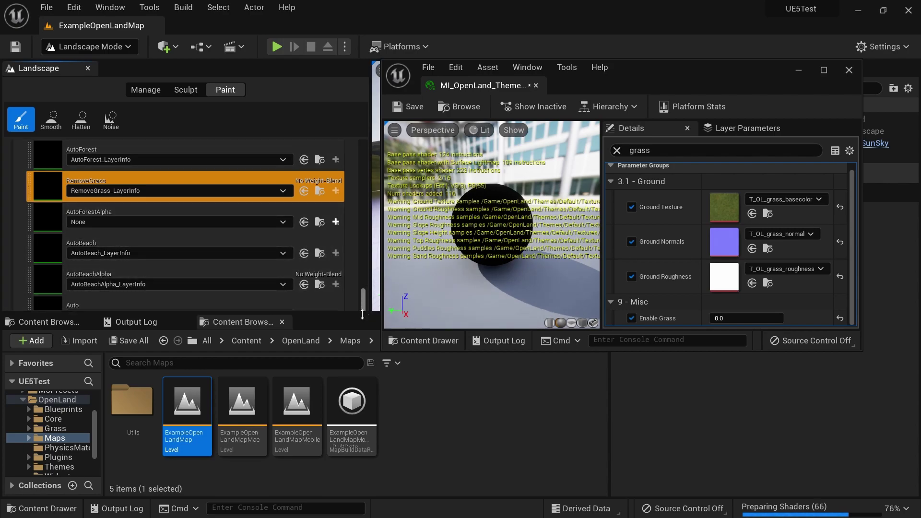
scroll(362, 292, "down", 5)
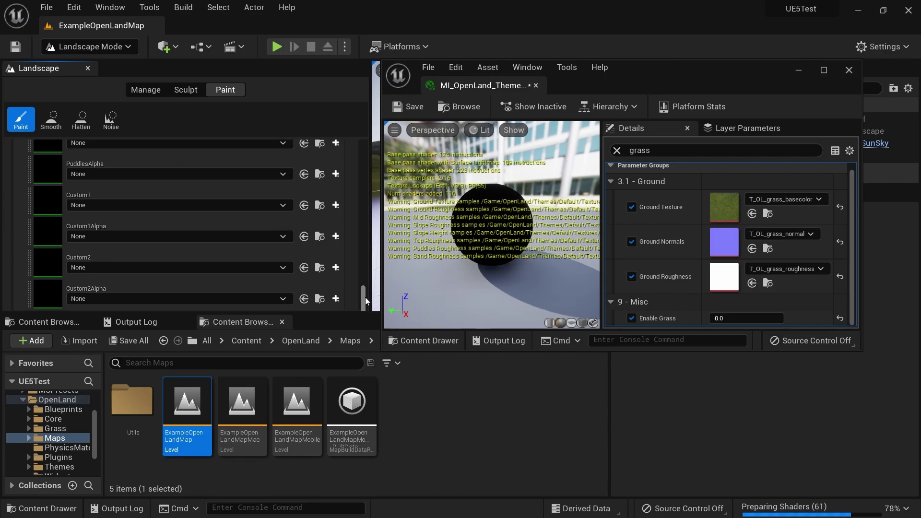
left_click(146, 205)
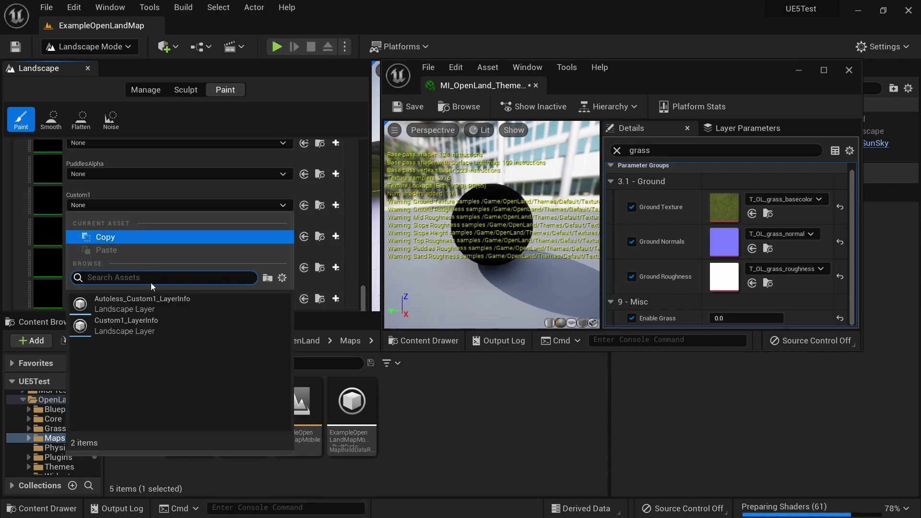
left_click(145, 327)
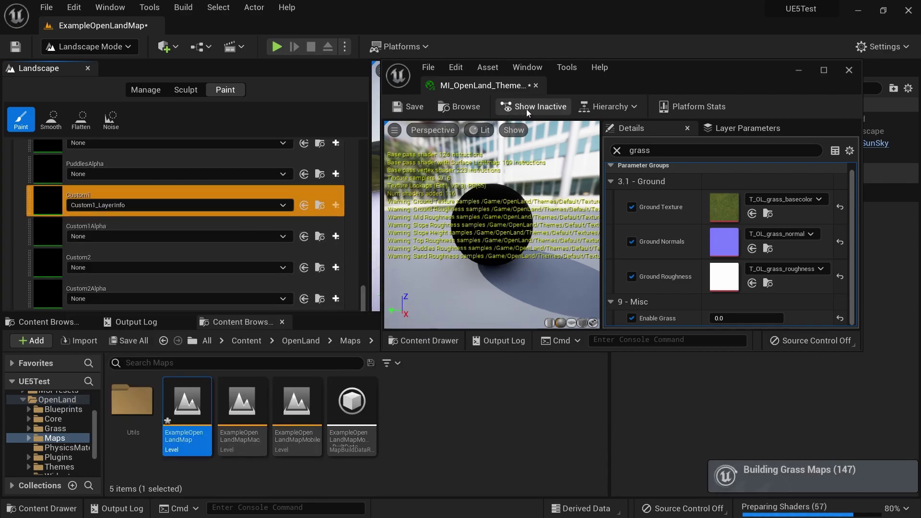
Dock the material instance editor into the main editor window and return to ExampleOpenLandMap
left_click(597, 67)
double_click(520, 92)
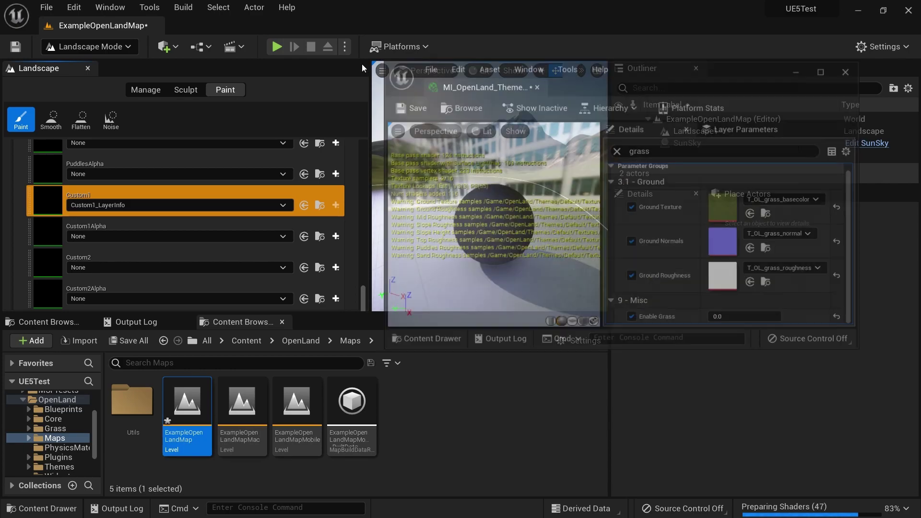
left_click(107, 8)
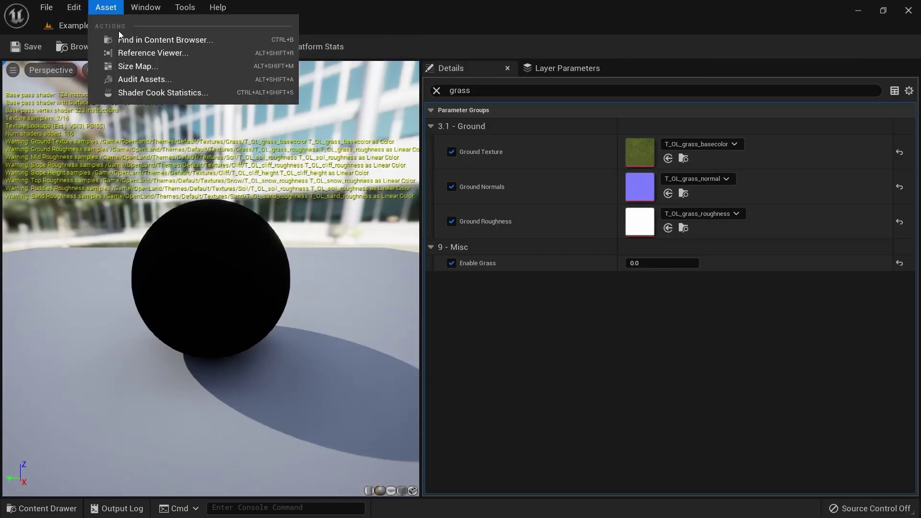
left_click(71, 27)
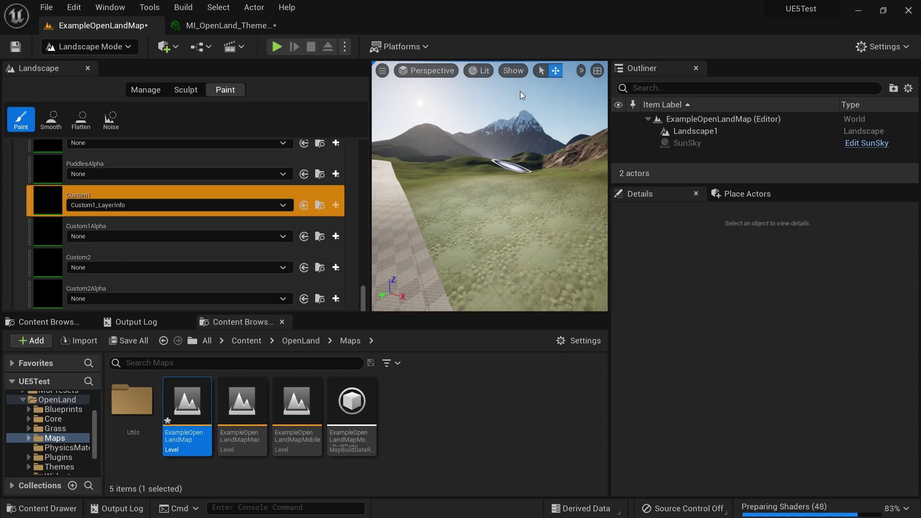
Paint one large patch of the Custom1 layer on the grassy ground, return to selection mode and look at the patch
left_click(440, 230)
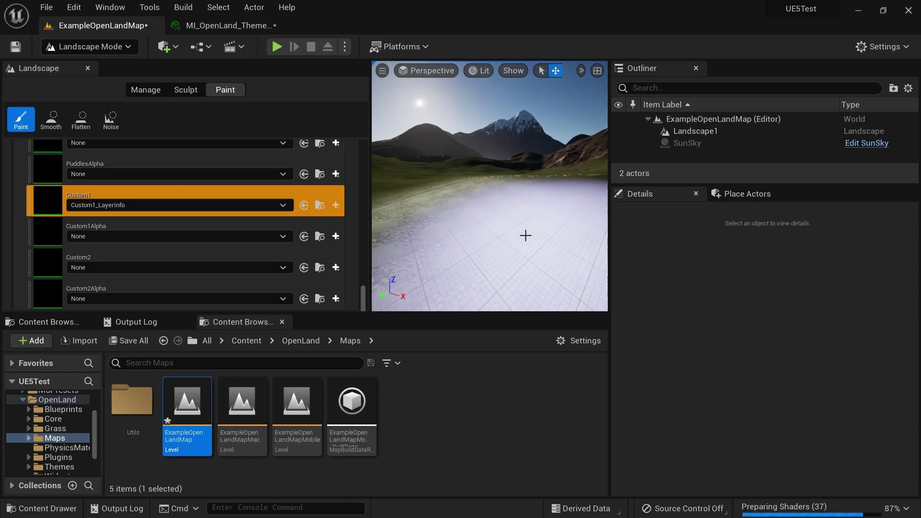
left_click(97, 46)
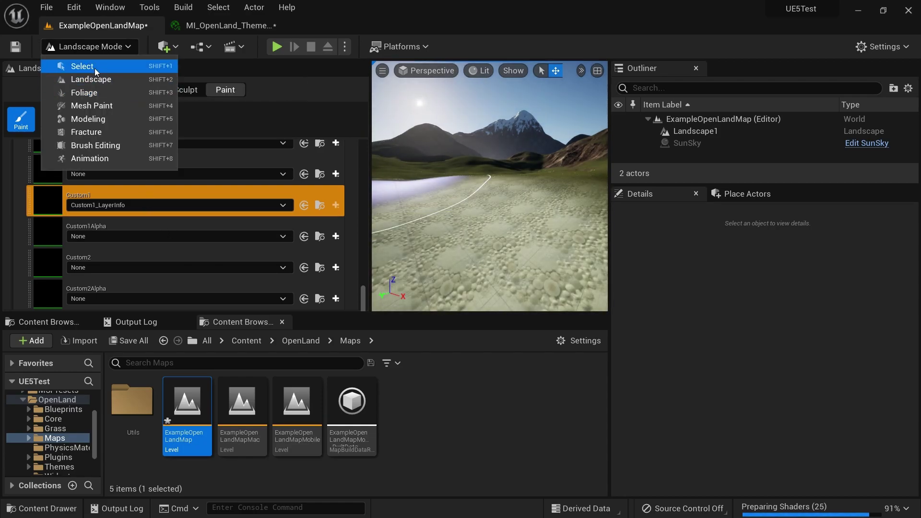
left_click(95, 67)
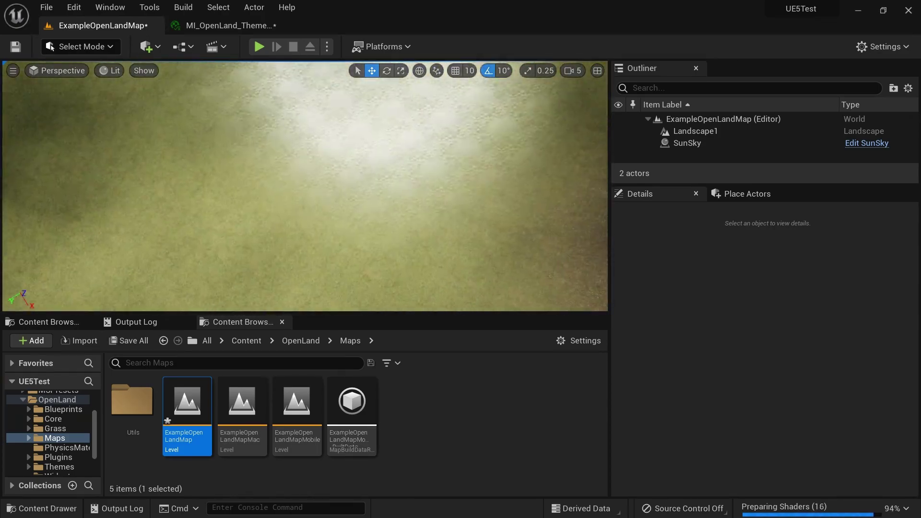
right_click_drag(305, 186, 302, 120)
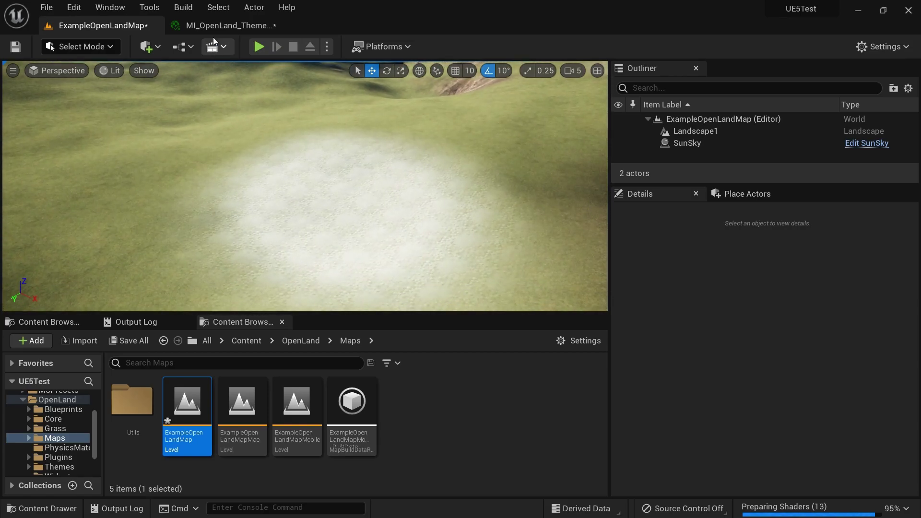
Filter the material instance parameters by "custom1" and enable the Custom1 Normals and Custom1 Roughness overrides
left_click(221, 25)
left_click(542, 89)
key("ctrl+a")
type("c")
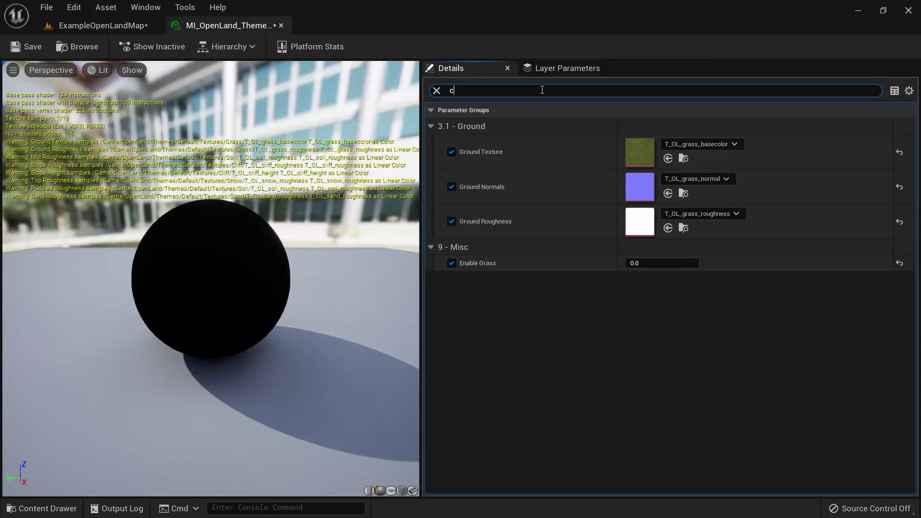
type("ustom1")
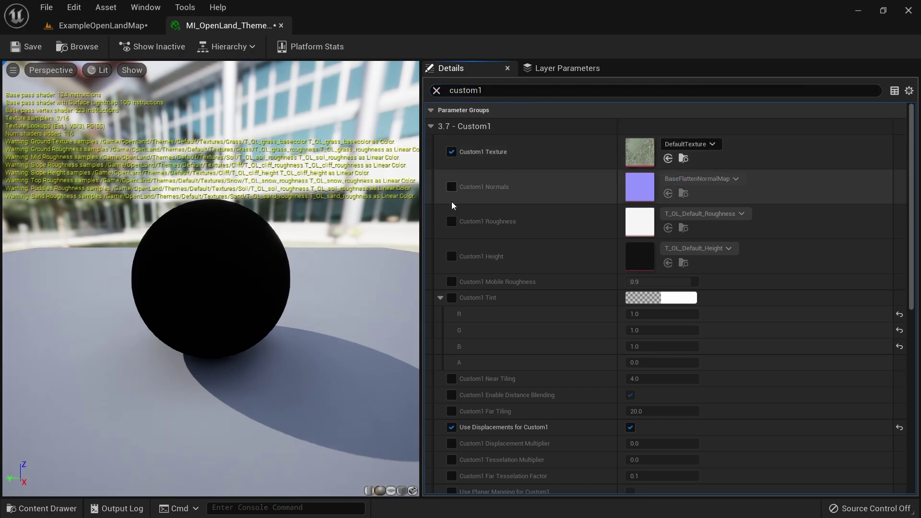
left_click(451, 187)
left_click(451, 221)
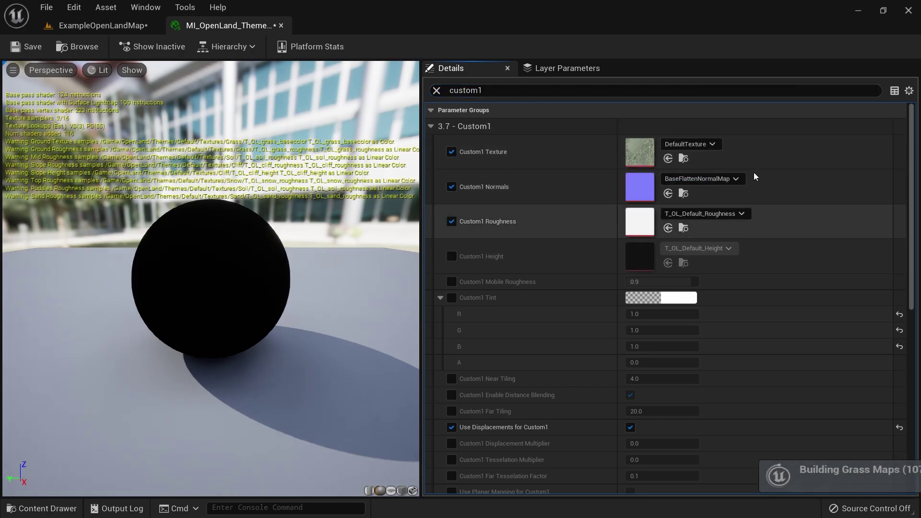
Search the textures for "pebble", assign T_CobbleStone_Pebble_N as the Custom1 Texture and locate that asset in its content folder
left_click(686, 144)
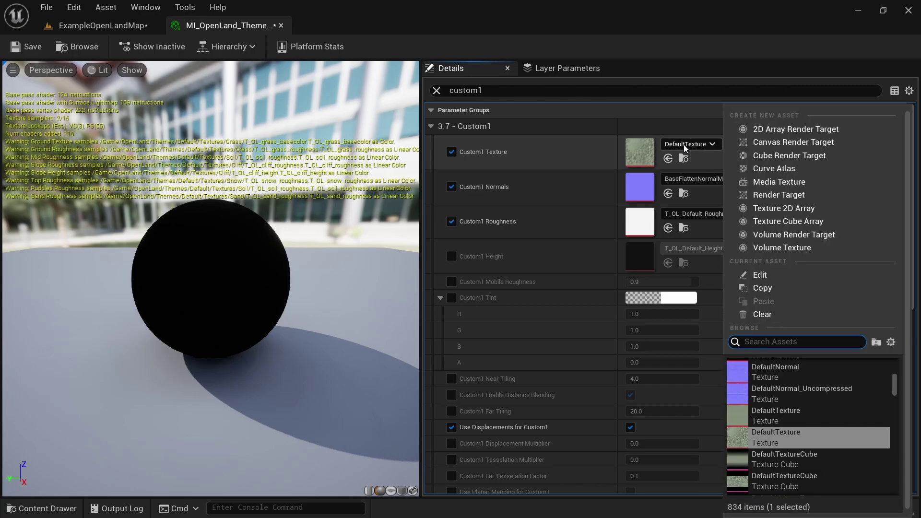
type("pebble")
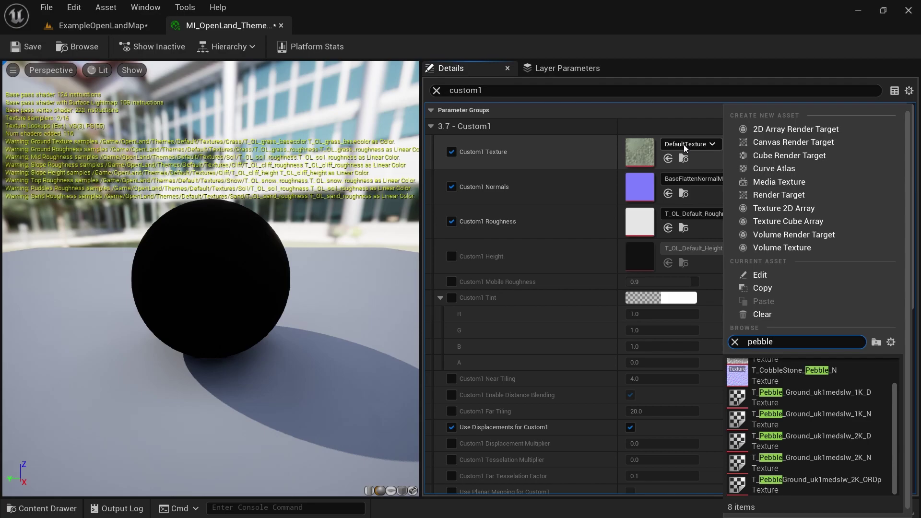
left_click(794, 375)
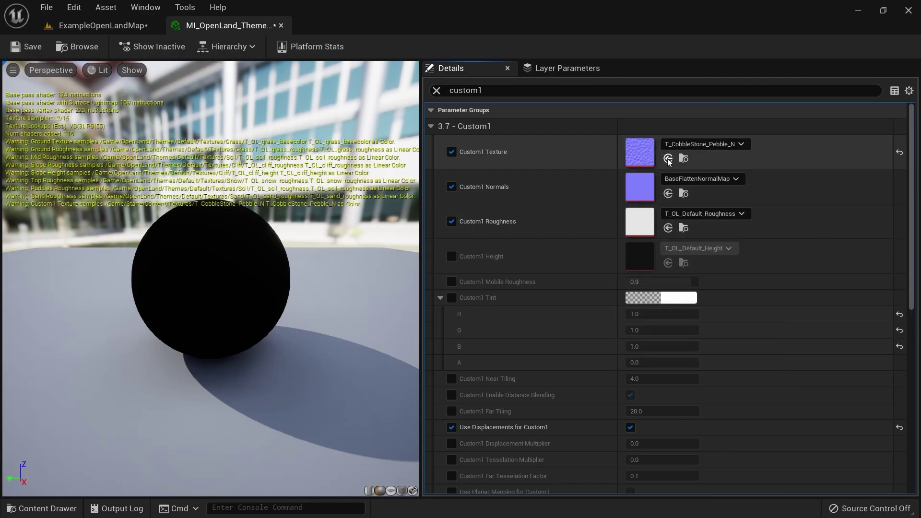
left_click(683, 159)
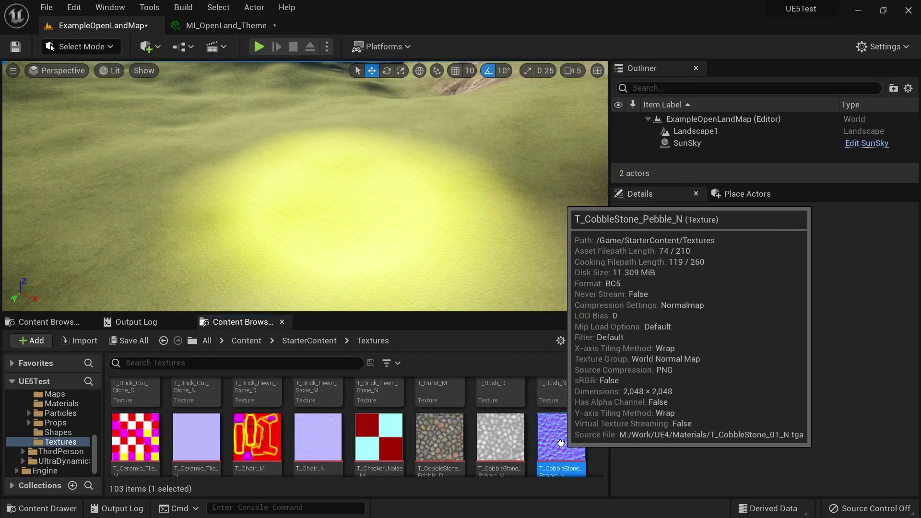
Replace the Custom1 Texture with T_CobbleStone_Pebble_D and locate that asset in the StarterContent Textures folder
left_click(440, 437)
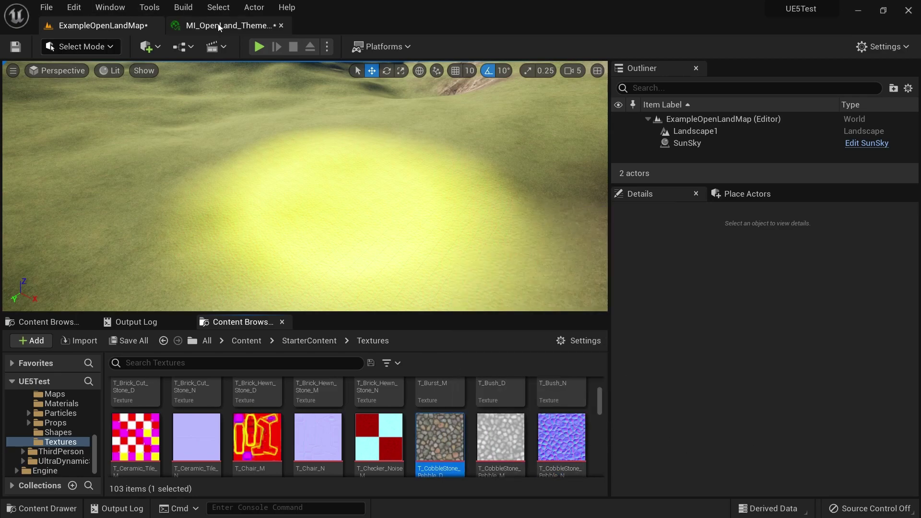
left_click(218, 28)
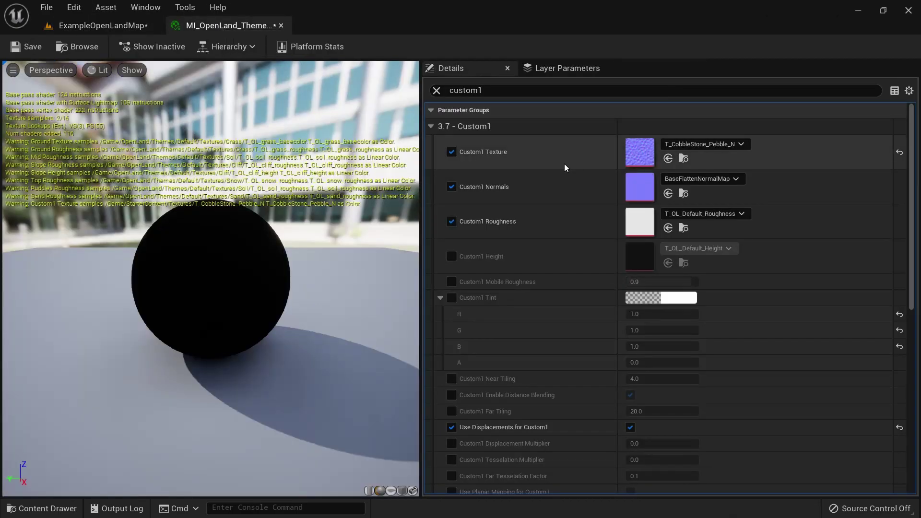
left_click(667, 158)
left_click(684, 159)
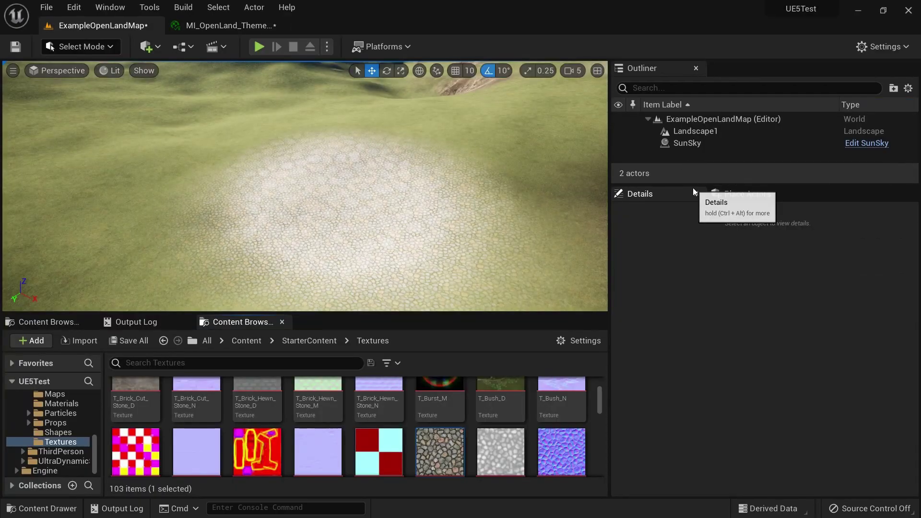
Locate the texture assigned to Custom1 Normals in its content folder
left_click(218, 25)
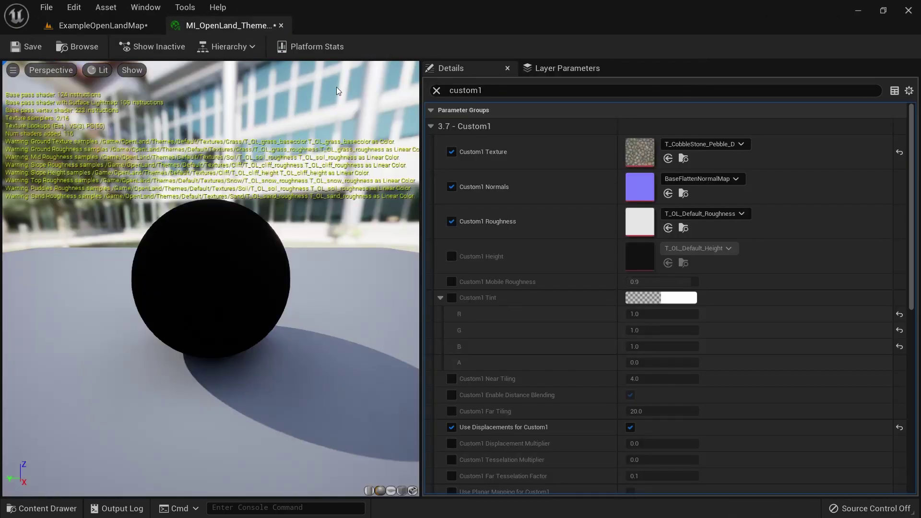
key("ctrl+space")
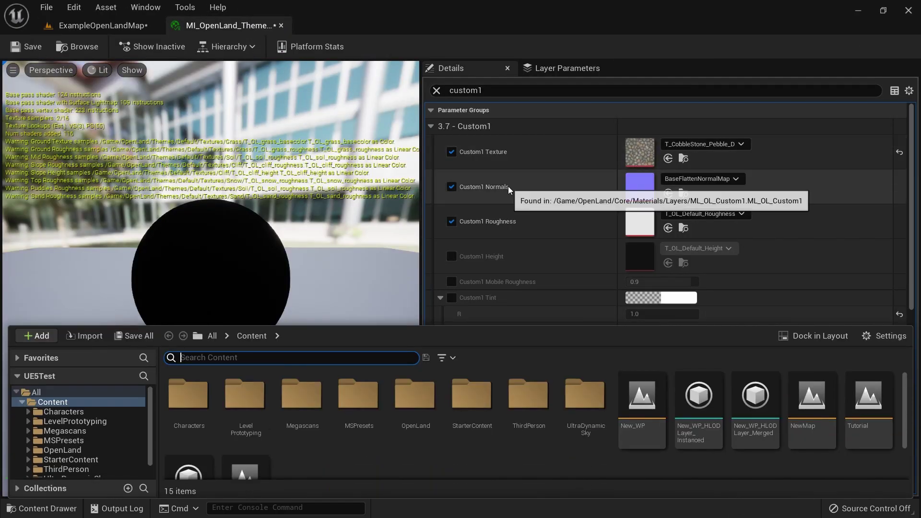
left_click(683, 194)
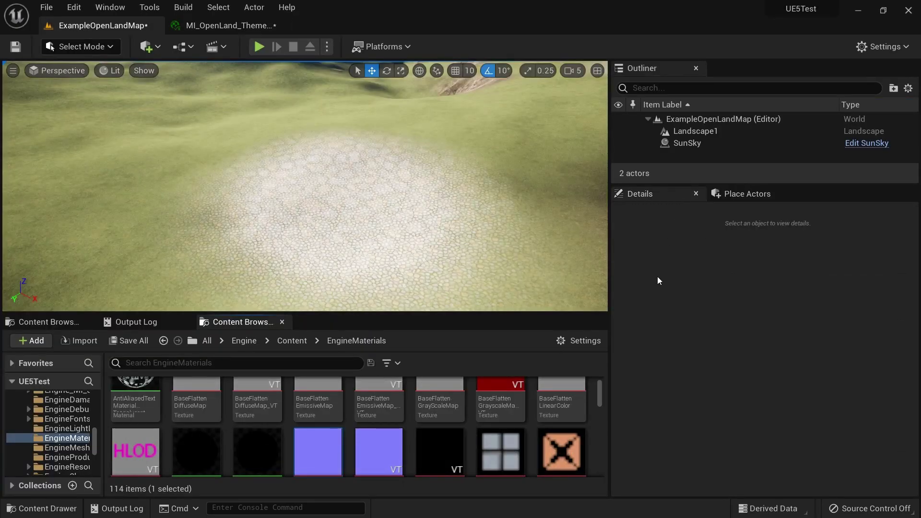
scroll(477, 474, "down", 1)
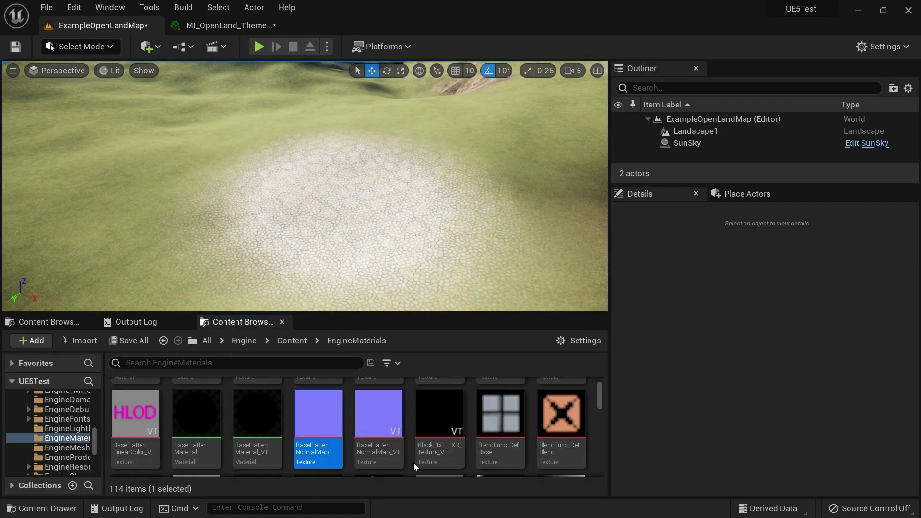
Locate the Custom1 Texture asset in the StarterContent Textures folder and assign the neighbouring T_CobbleStone_Pebble_N as Custom1 Normals
left_click(225, 25)
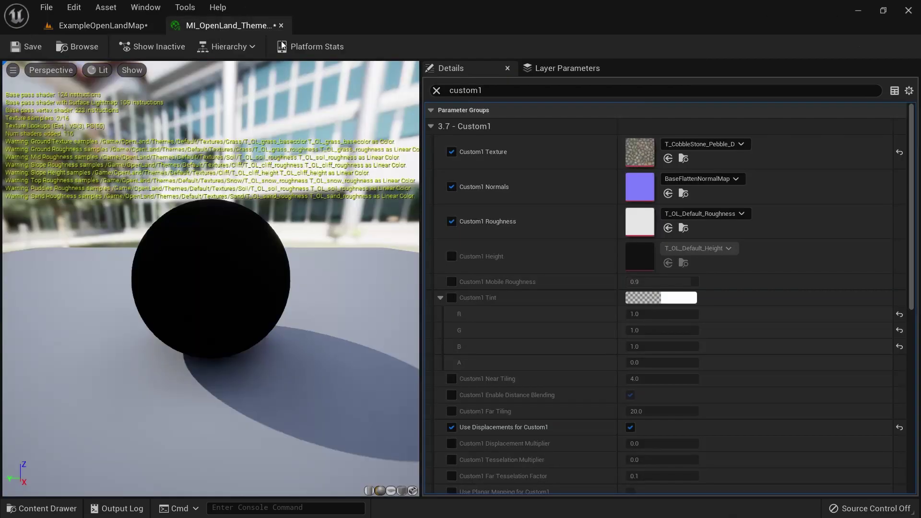
left_click(684, 163)
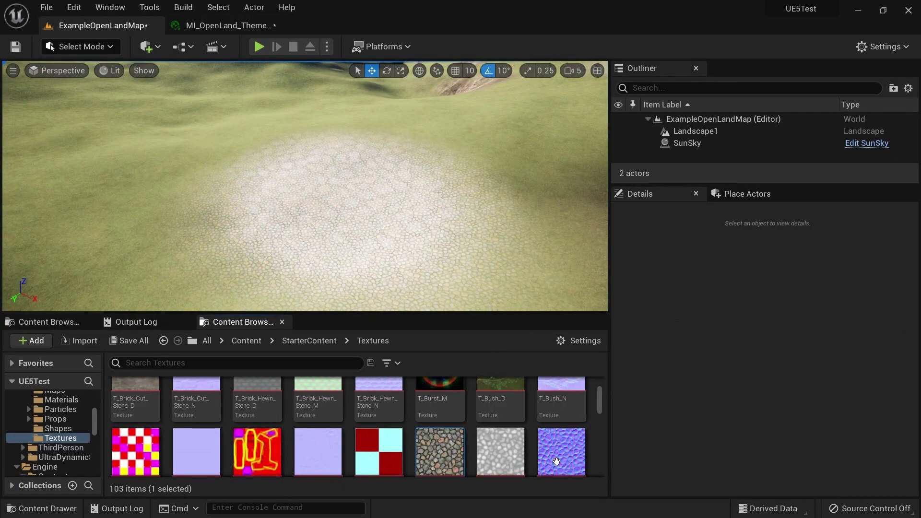
left_click(561, 452)
left_click(283, 24)
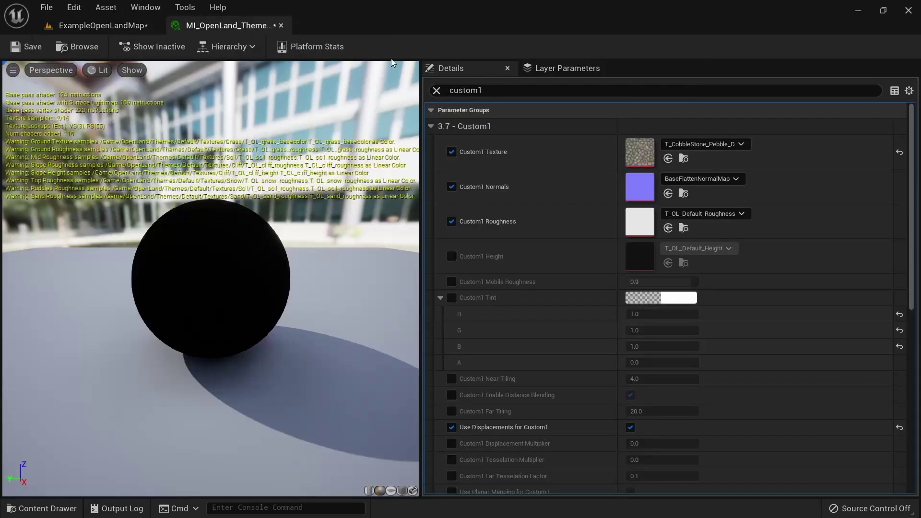
left_click(667, 194)
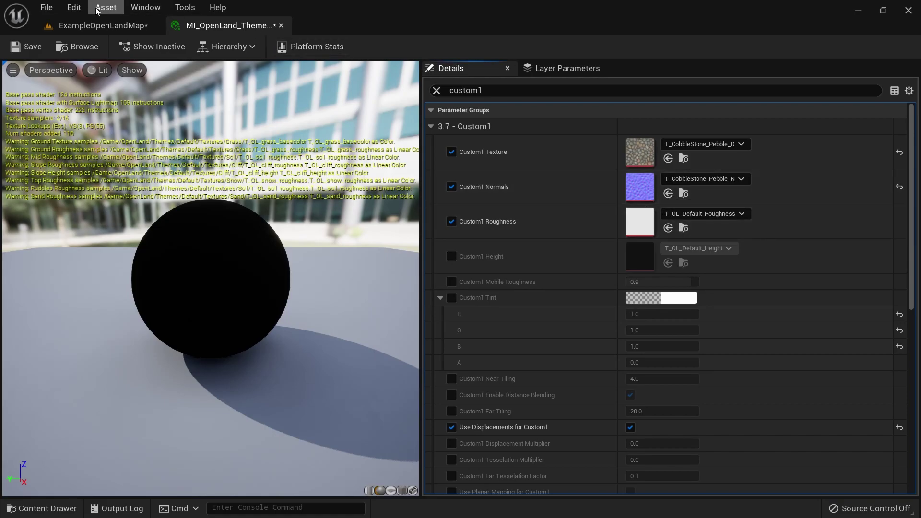
Assign T_CobbleStone_Pebble_M as Custom1 Roughness, enable the Custom1 Height override and assign the same texture to it
left_click(104, 25)
left_click(496, 463)
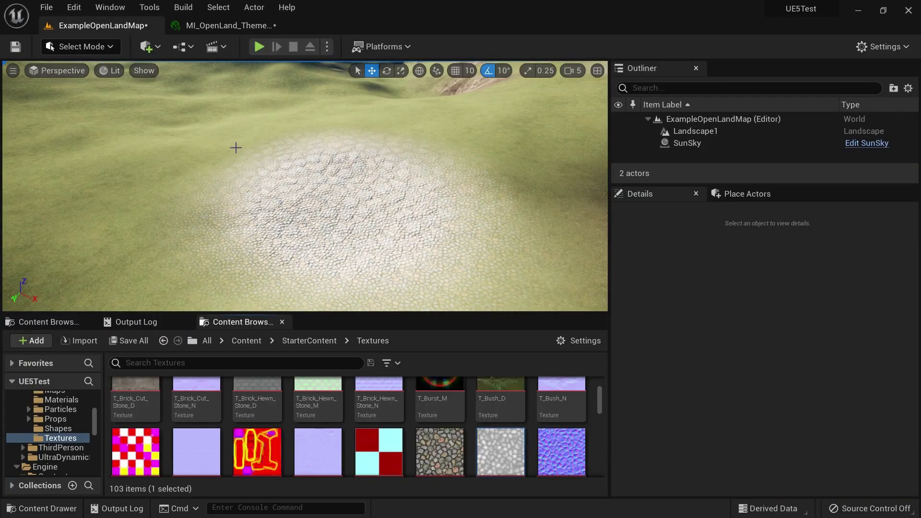
left_click(249, 28)
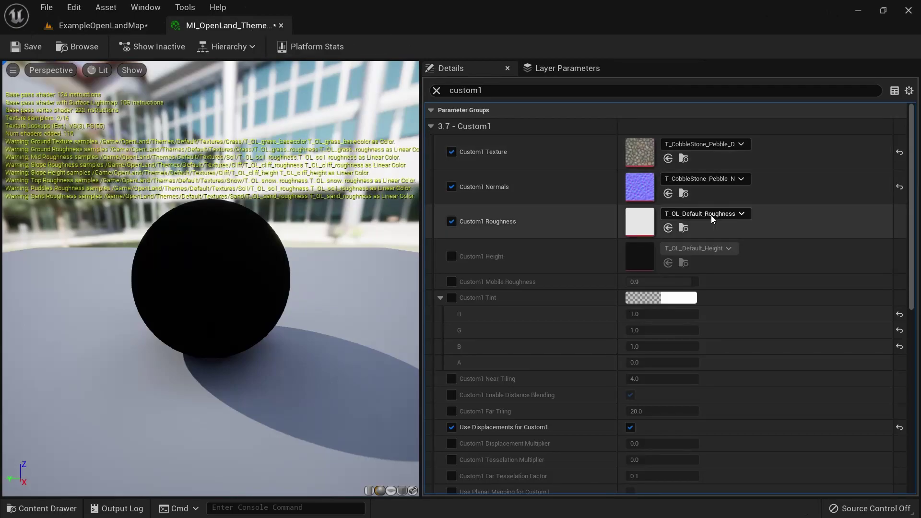
left_click(668, 228)
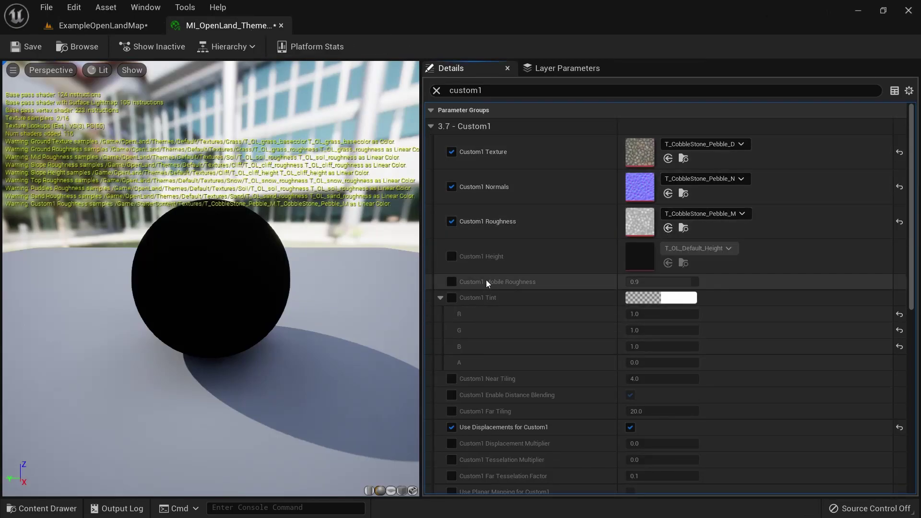
left_click(451, 257)
left_click(669, 263)
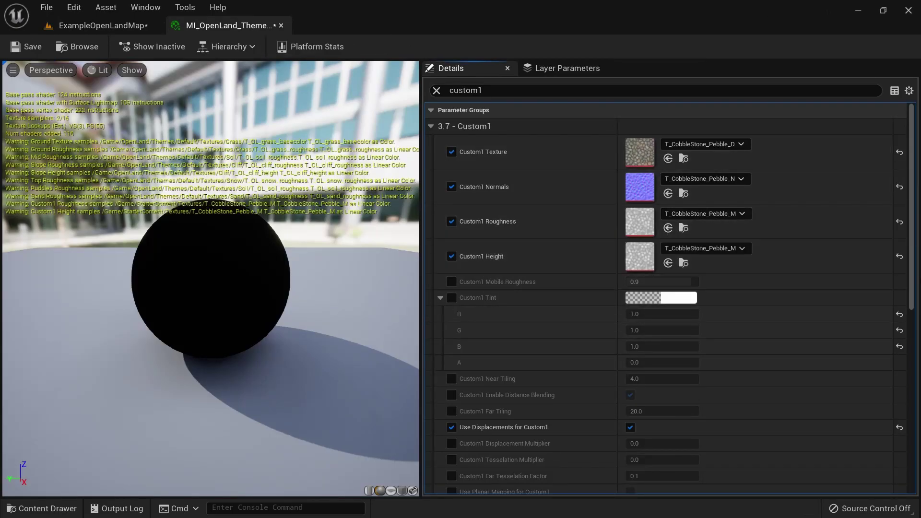
Save the material instance and inspect the painted cobblestone patch on the landscape up close
left_click(19, 48)
left_click(120, 27)
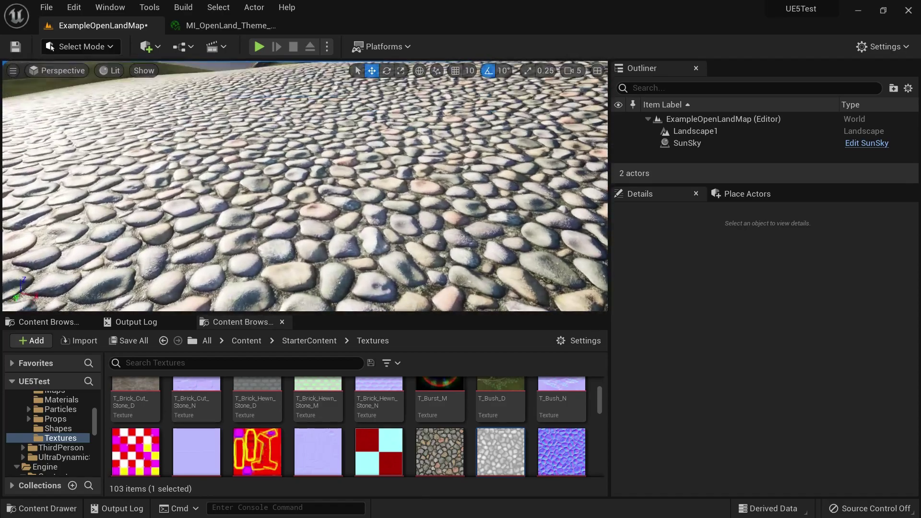
mouse_move(305, 192)
right_mouse_down()
mouse_move(336, 187)
mouse_move(364, 159)
mouse_move(355, 187)
mouse_move(307, 187)
mouse_move(311, 218)
mouse_move(309, 199)
right_mouse_up()
Undock the material instance editor into a floating window and place it so the cobblestone patch stays visible beside the Custom1 parameters
left_click(227, 26)
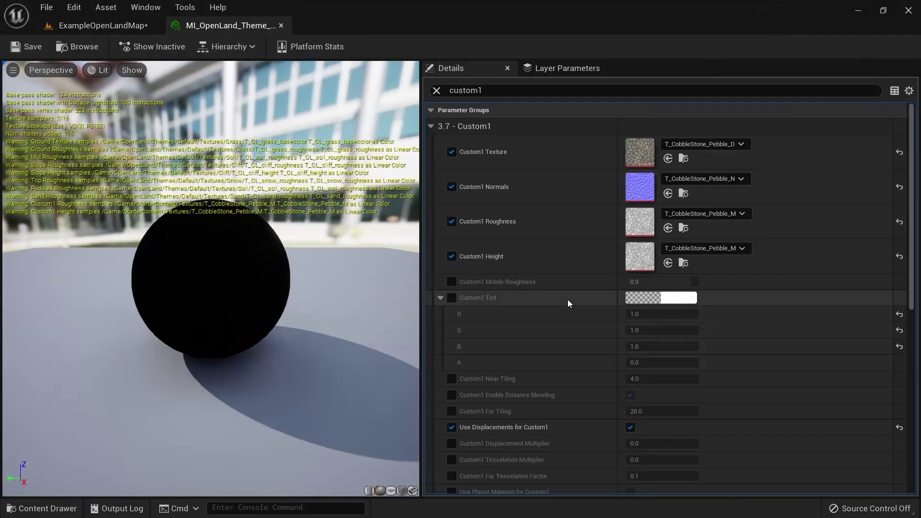
scroll(475, 293, "down", 2)
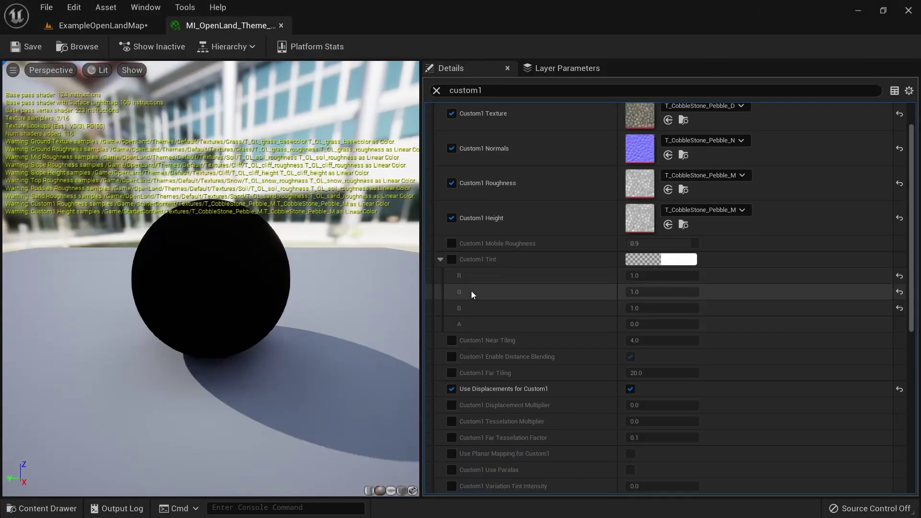
scroll(471, 290, "down", 3)
scroll(484, 336, "down", 3)
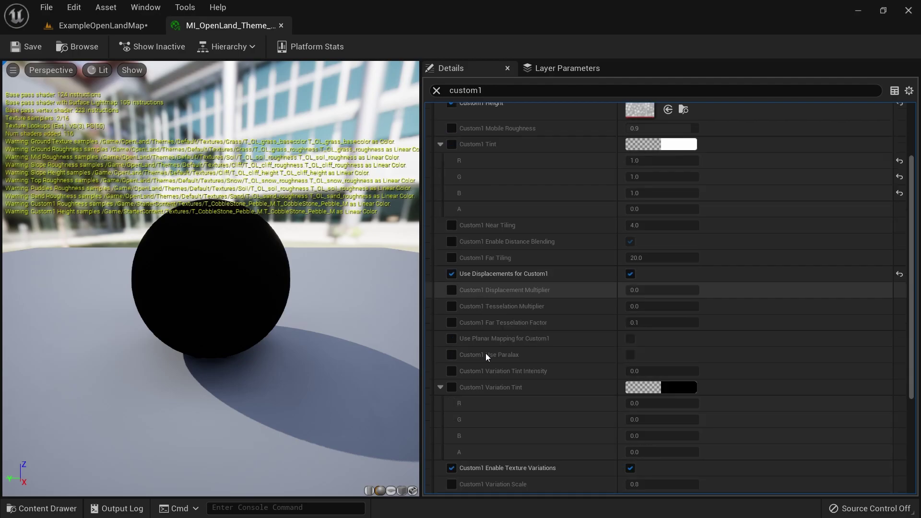
scroll(509, 393, "down", 3)
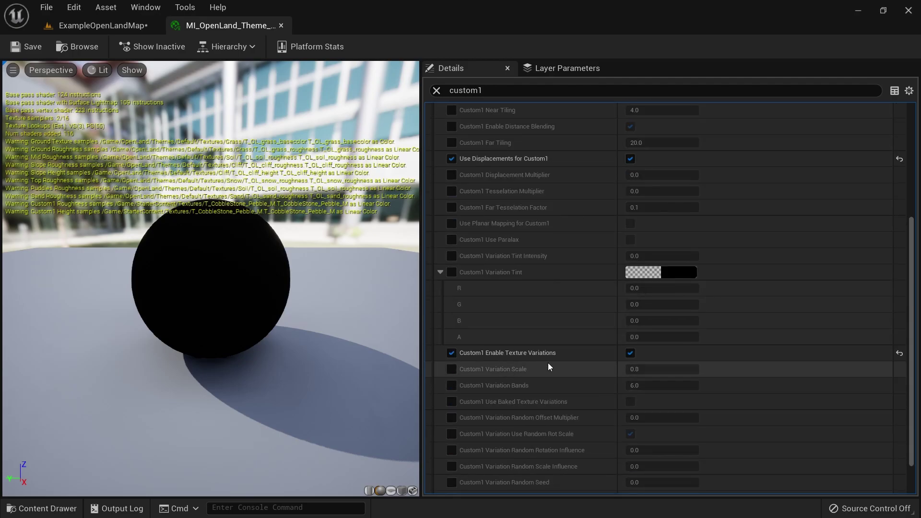
scroll(636, 372, "down", 2)
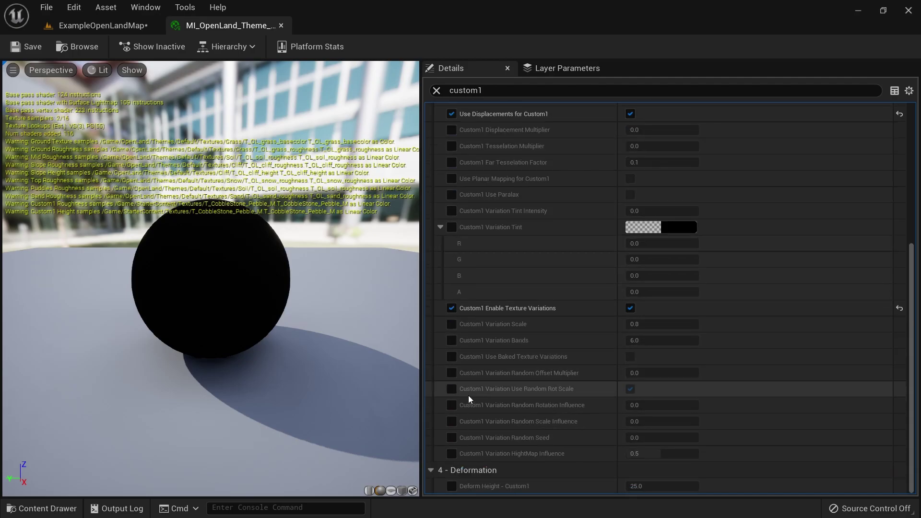
left_click_drag(229, 25, 278, 102)
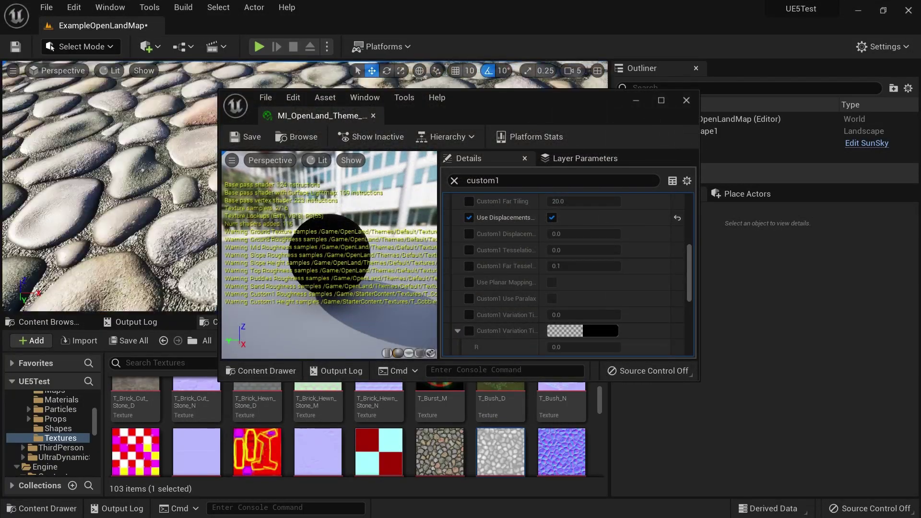
right_click_drag(152, 187, 152, 186)
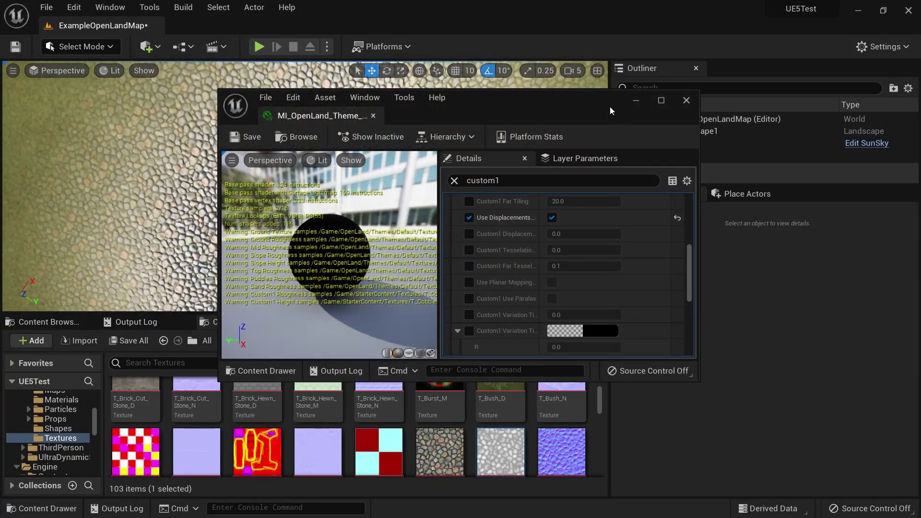
left_click_drag(610, 111, 846, 139)
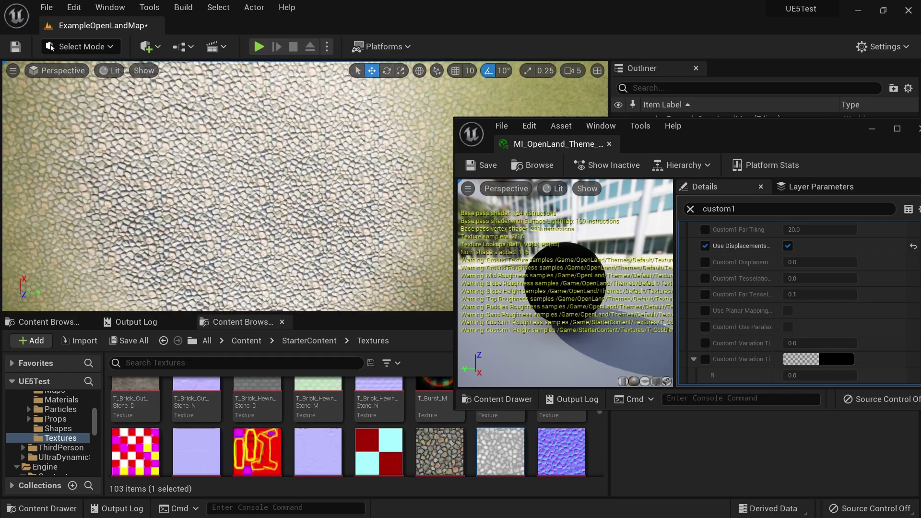
scroll(258, 189, "up", 5)
right_click_drag(258, 189, 258, 218)
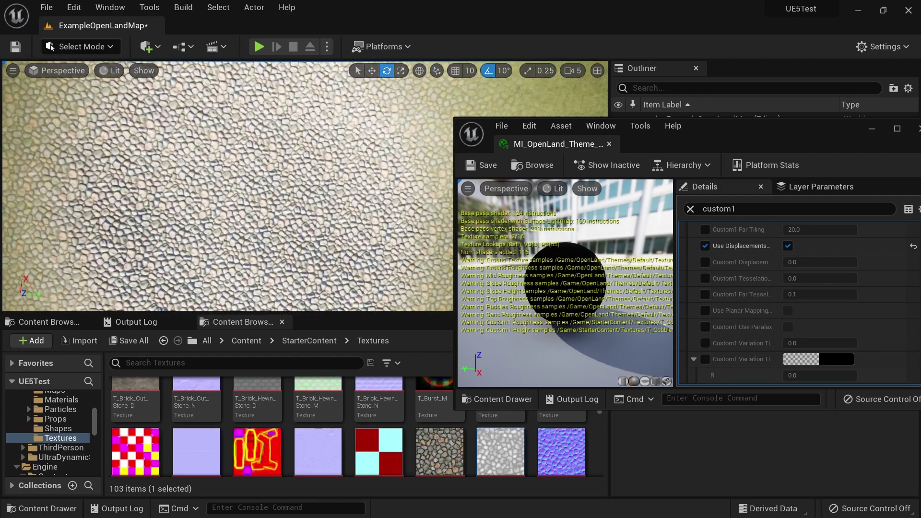
Enable the Custom1 Variation Random Rotation Influence override, set it to 0.352 and inspect the cobblestone patch
scroll(767, 278, "down", 5)
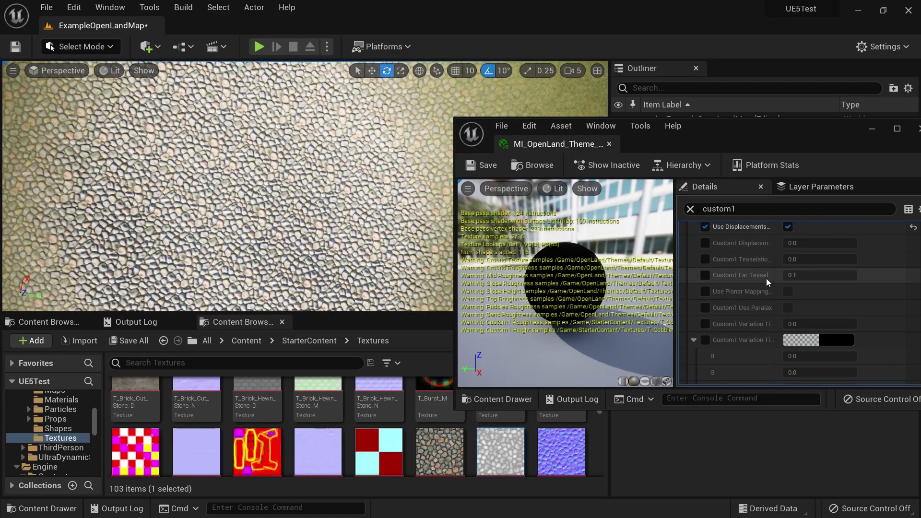
scroll(765, 281, "down", 3)
scroll(764, 297, "up", 2)
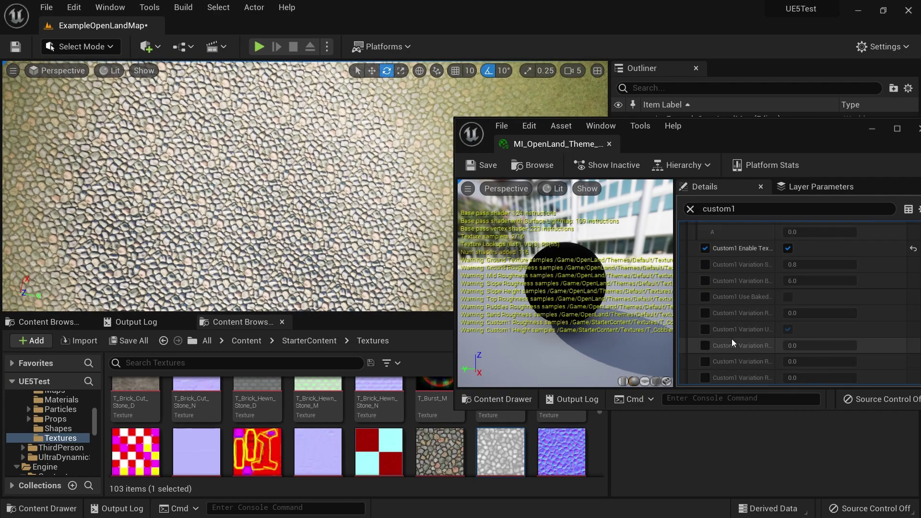
left_click(705, 346)
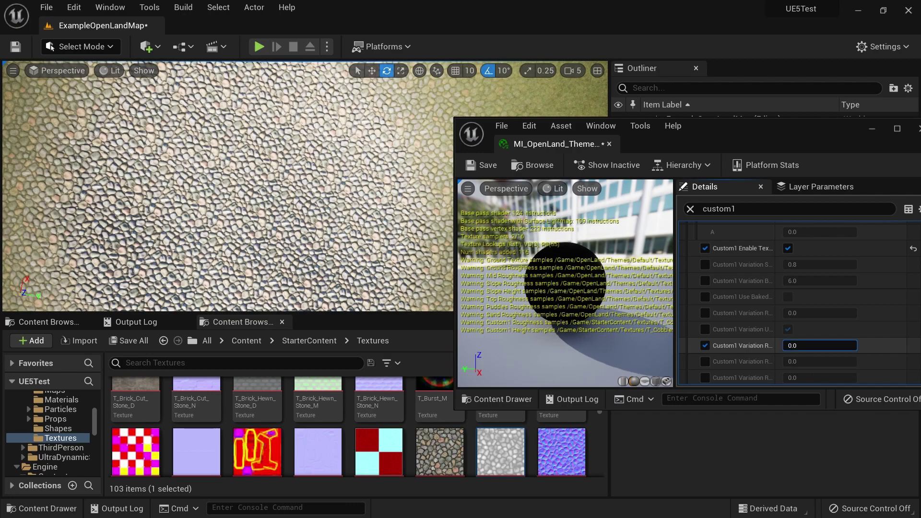
left_click_drag(815, 346, 837, 346)
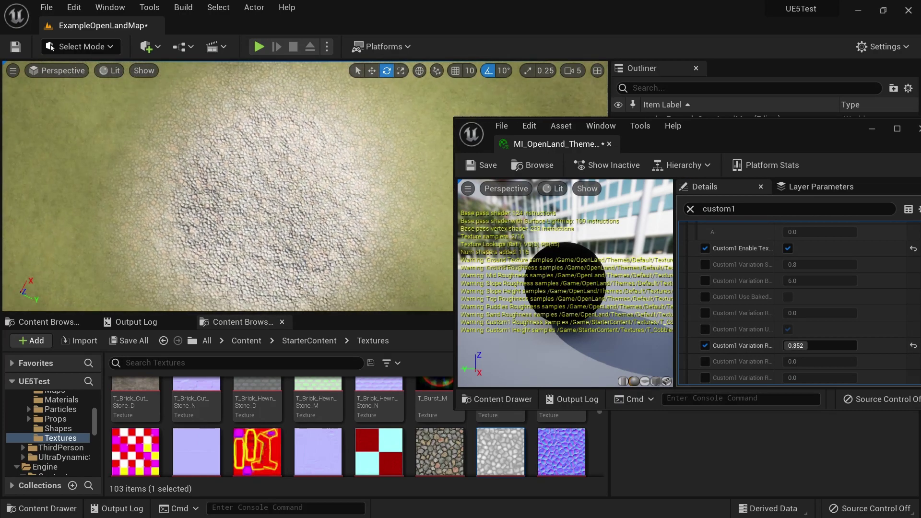
right_click_drag(228, 192, 227, 170)
Enable the Custom1 Variation HightMap Influence override, set it to 1 and inspect the stones up close
scroll(791, 377, "down", 2)
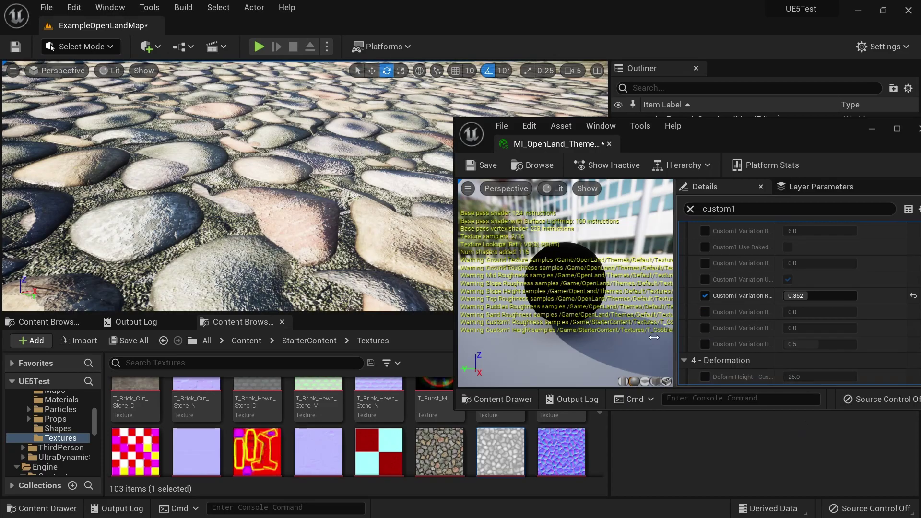
left_click(705, 344)
left_click(816, 344)
type("1")
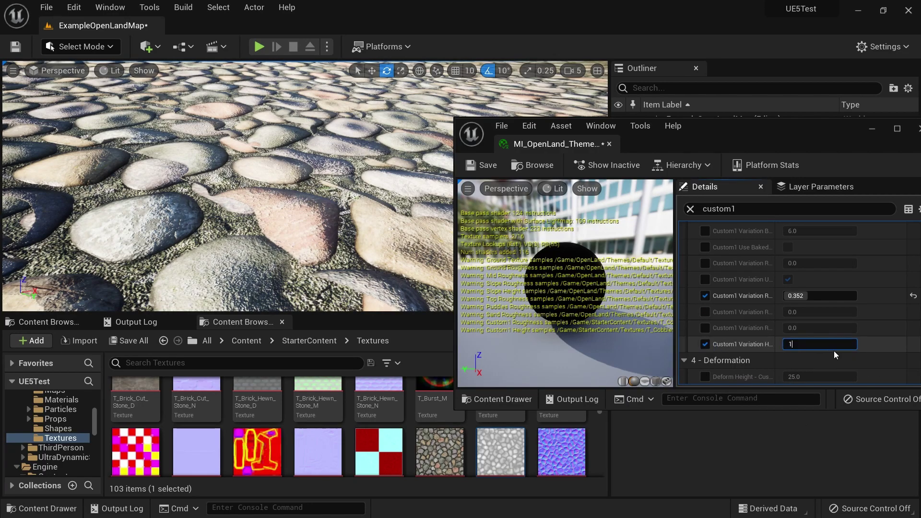
key("Return")
mouse_move(96, 239)
right_mouse_down()
mouse_move(96, 202)
mouse_move(97, 247)
right_mouse_up()
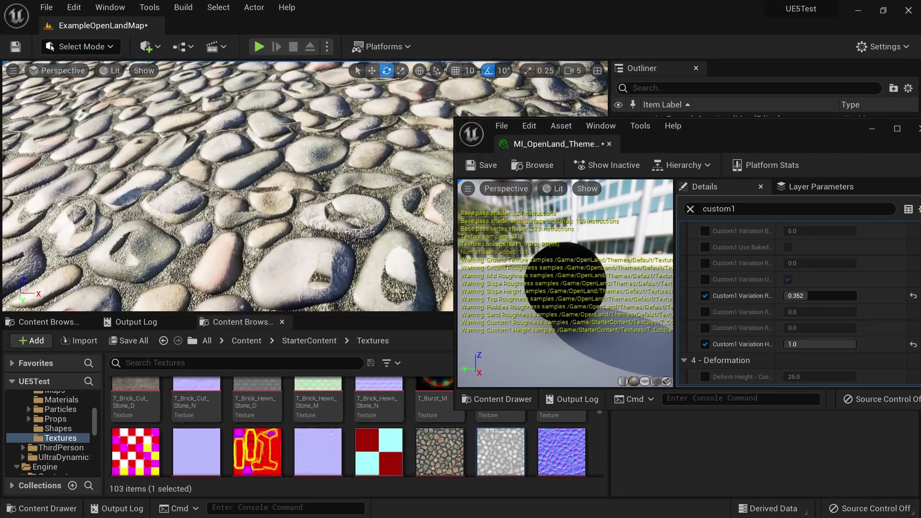
Reset the Custom1 HightMap Influence to 0.5 and Random Rotation Influence to 0.0, and save and close the material instance
left_click(914, 344)
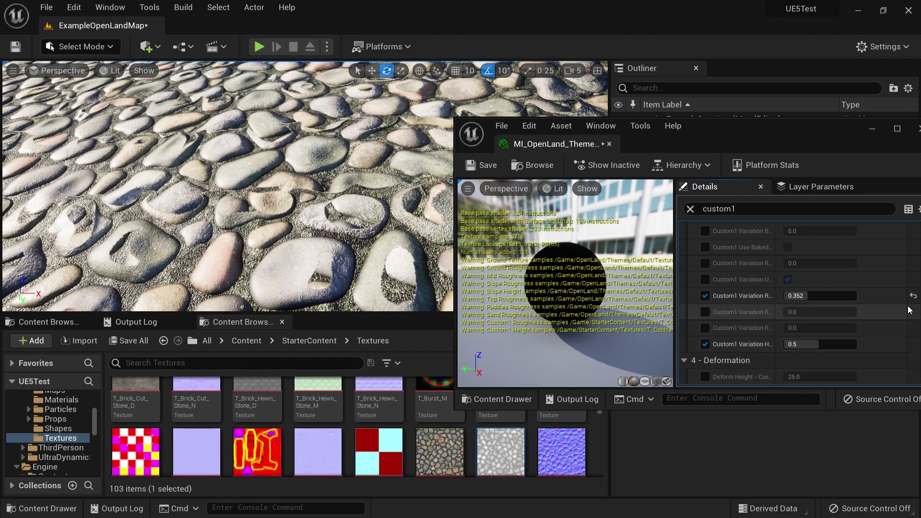
left_click(913, 295)
left_click(483, 165)
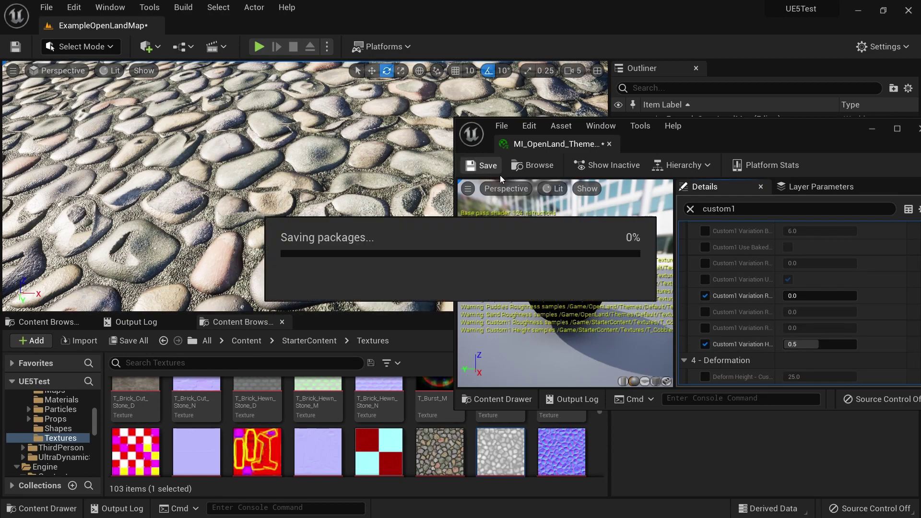
left_click(608, 144)
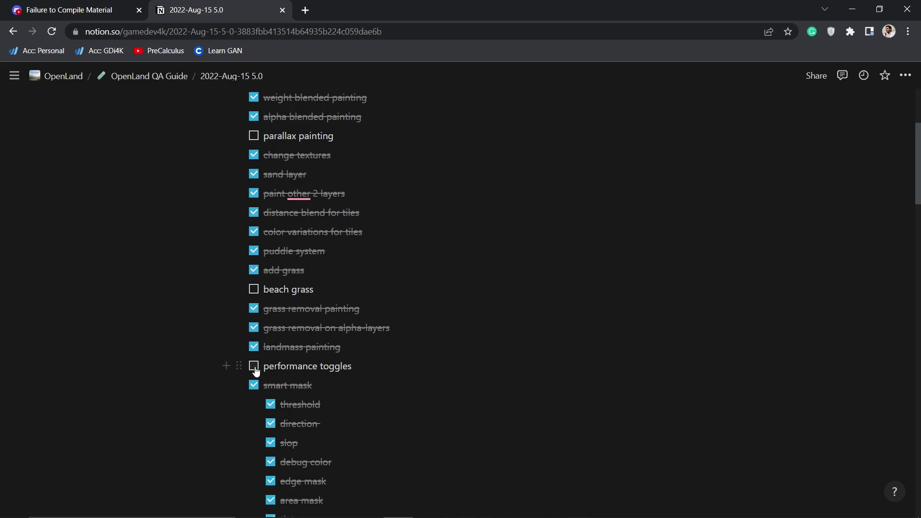
Move to the cobblestone patch on the example map and open Landscape1's landscape material instance MI_OpenLand_Theme_Default
scroll(318, 173, "up", 5)
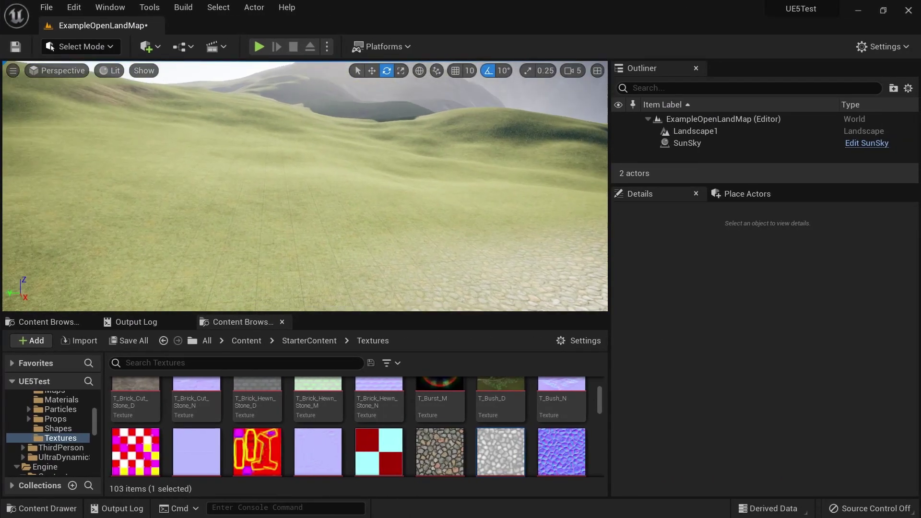
right_click_drag(475, 213, 475, 213)
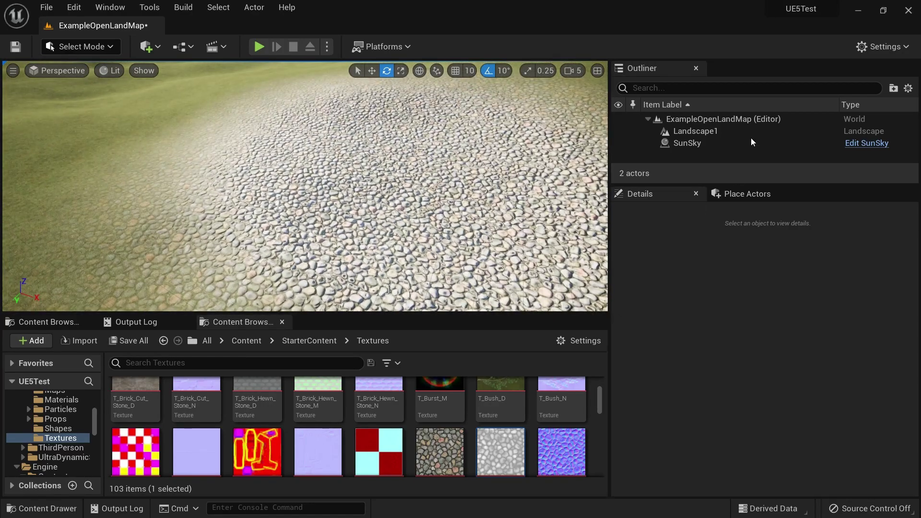
left_click(713, 132)
scroll(807, 380, "down", 3)
scroll(808, 380, "up", 2)
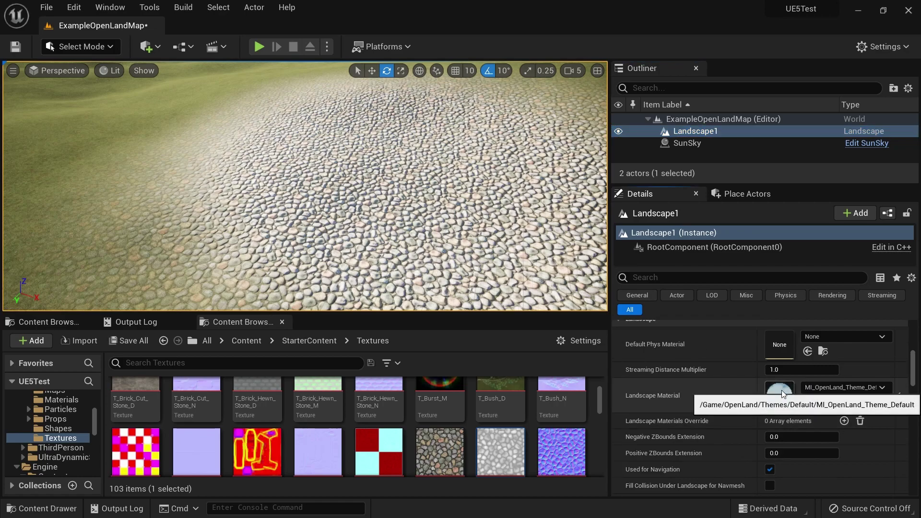
double_click(779, 393)
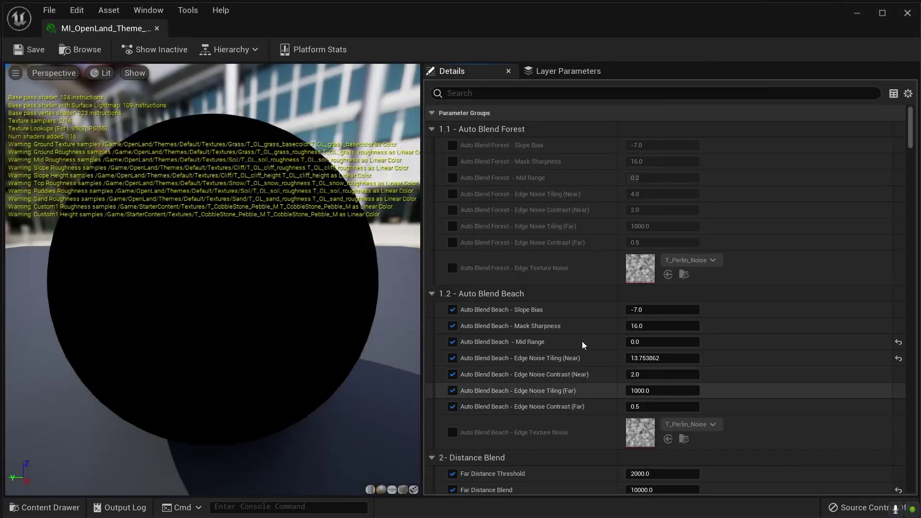
Filter the material instance parameters for "custom1" and turn off the value of Custom1 Enable Texture Variations
scroll(660, 283, "down", 10)
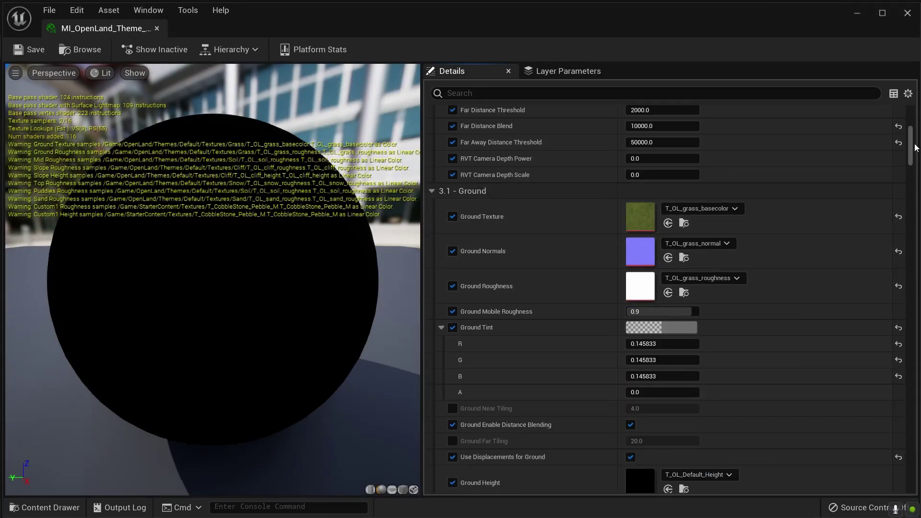
left_click(616, 93)
type("c")
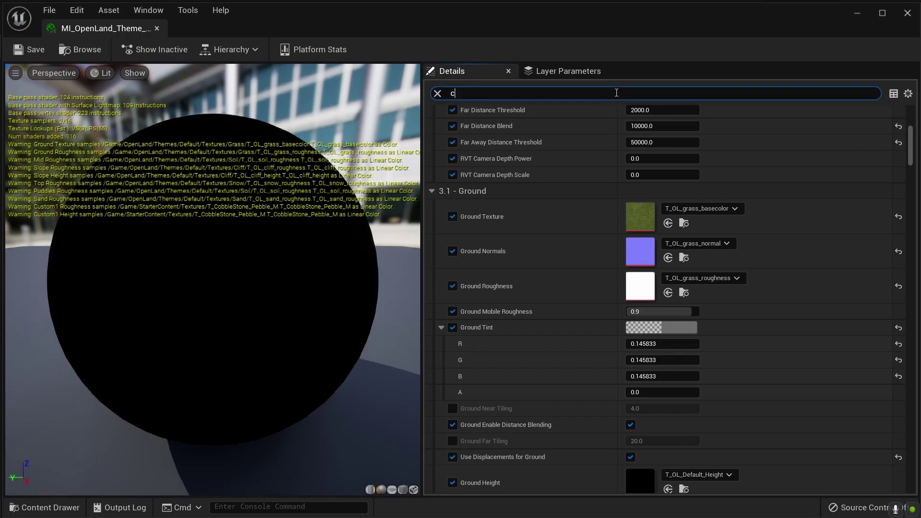
type("ustom1")
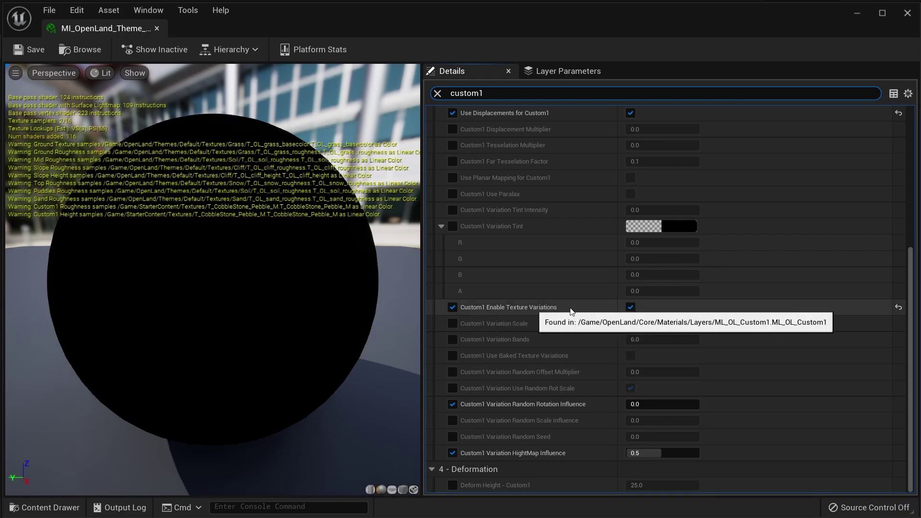
left_click(850, 306)
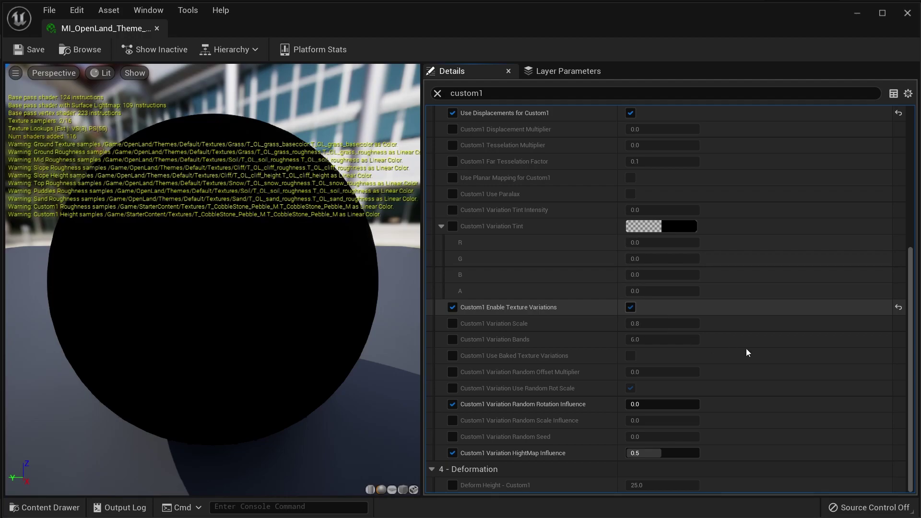
key("space")
scroll(747, 353, "up", 3)
scroll(698, 297, "up", 2)
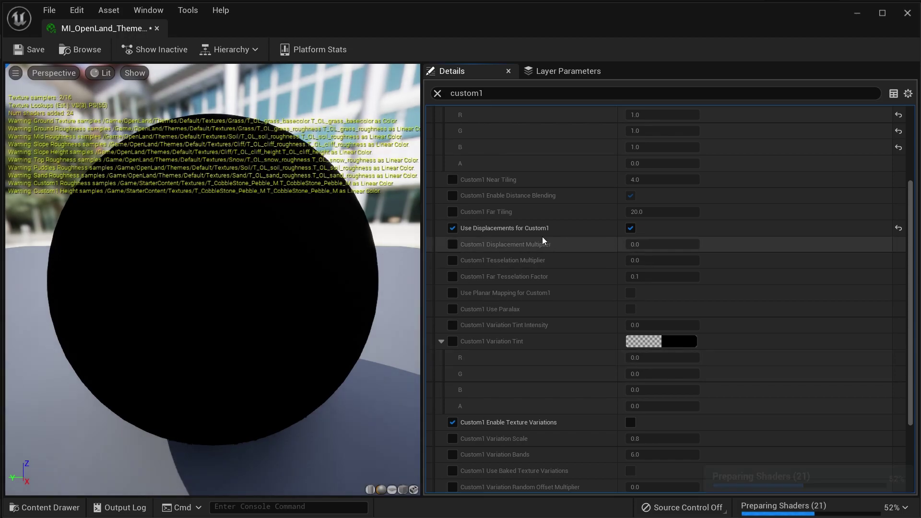
left_click(451, 293)
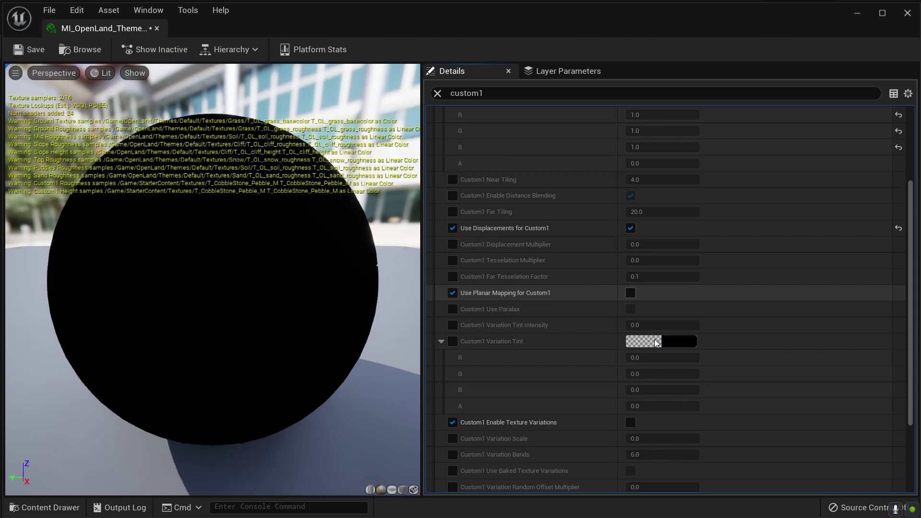
left_click(634, 296)
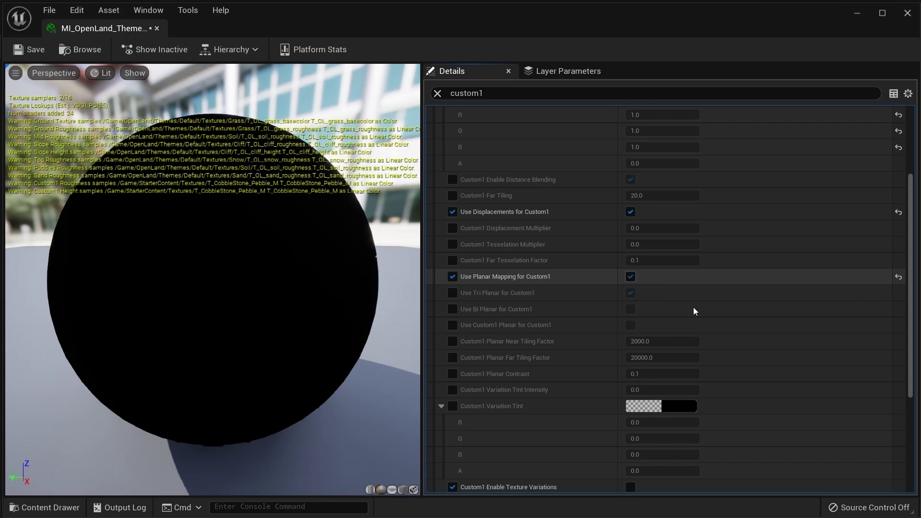
left_click(630, 276)
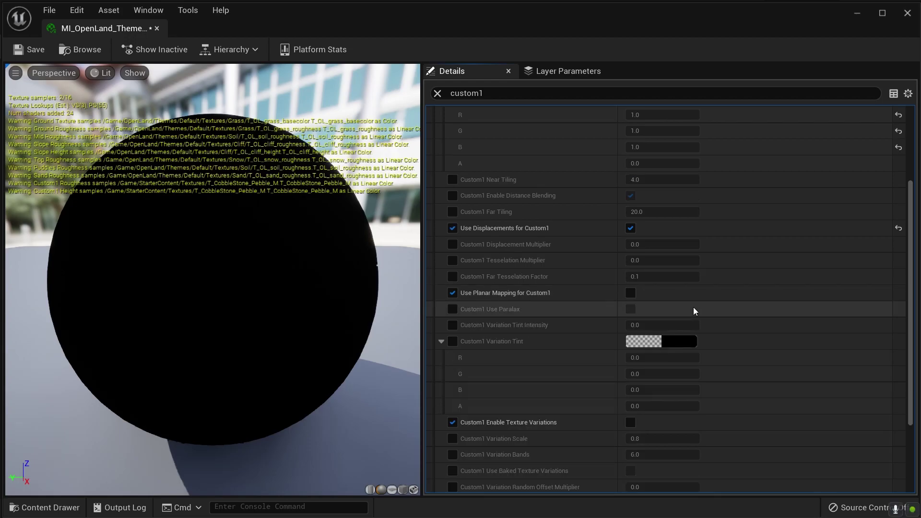
left_click(452, 293)
Enable the Custom1 Use Paralax override and value, and dock the material instance editor beside the ExampleOpenLandMap level
left_click(451, 309)
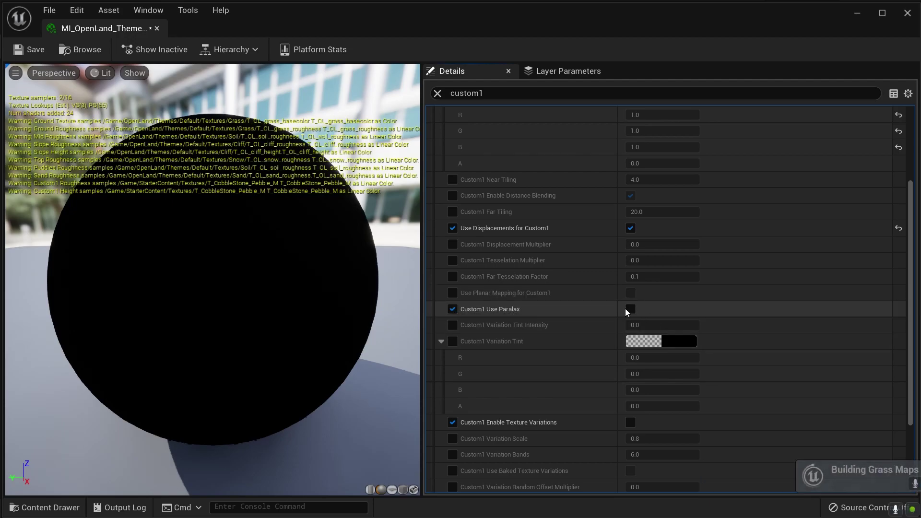
left_click(687, 320)
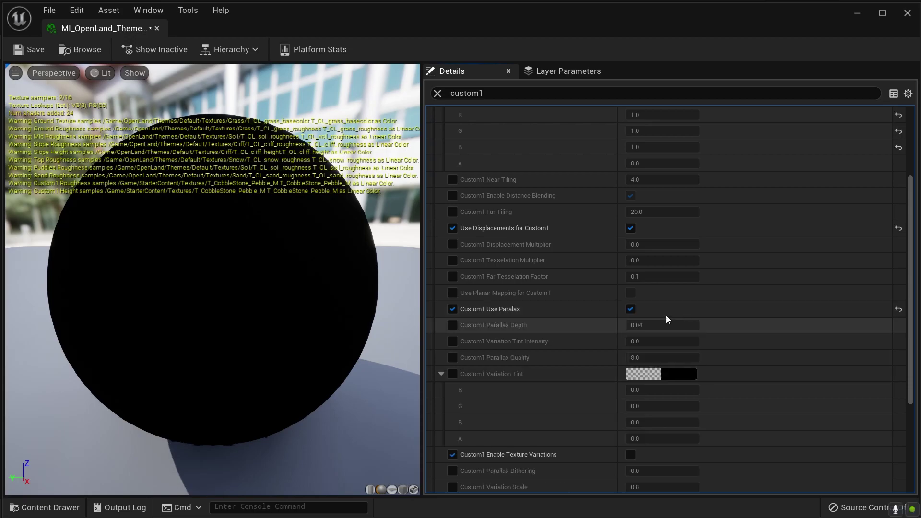
left_click_drag(66, 28, 219, 28)
left_click(119, 28)
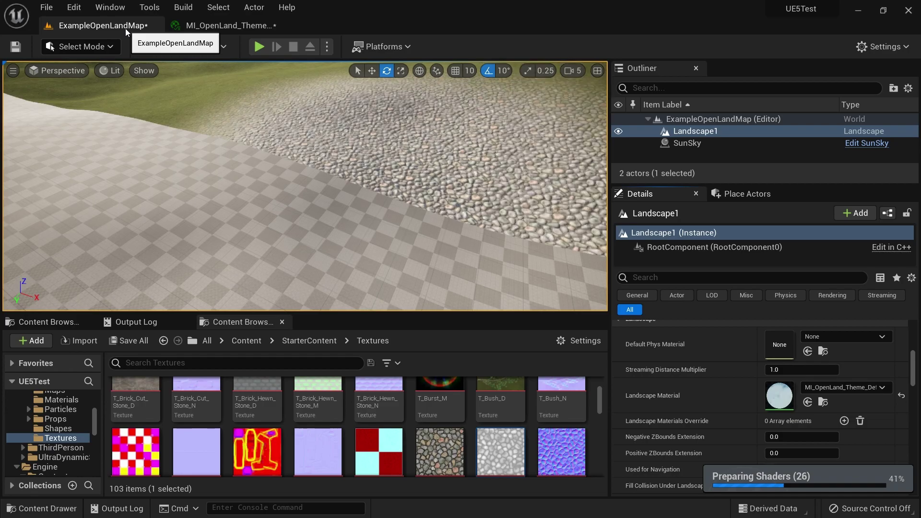
Inspect the parallax effect on the cobblestone patch up close and start a play-in-editor session on the stones
right_click_drag(305, 186, 312, 185)
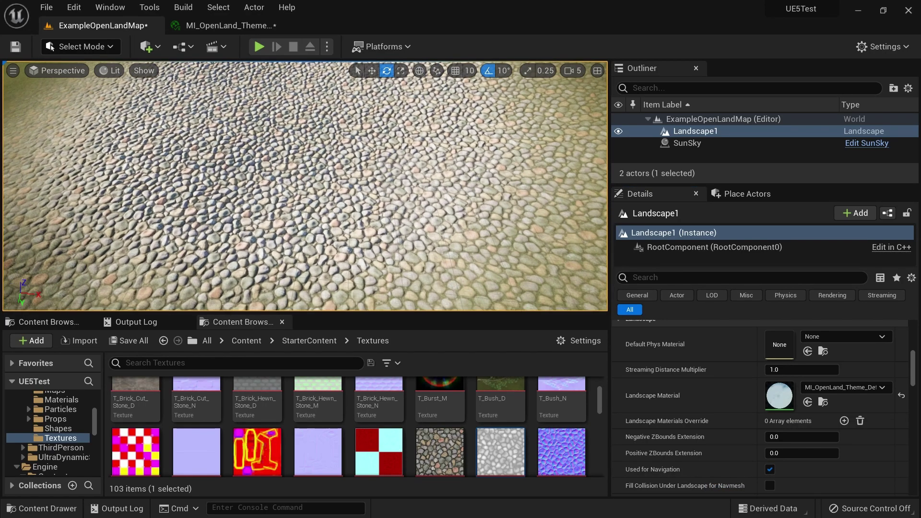
right_click_drag(313, 185, 286, 198)
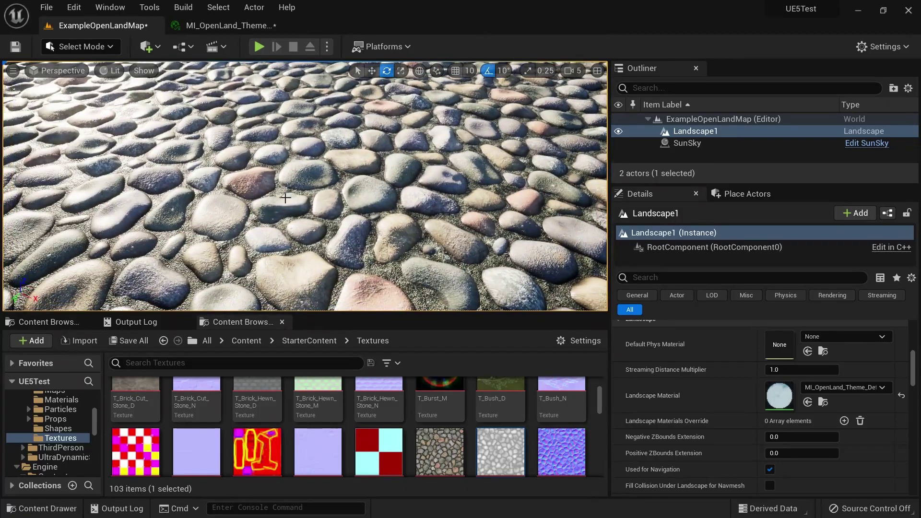
key("alt+p")
left_click(302, 298)
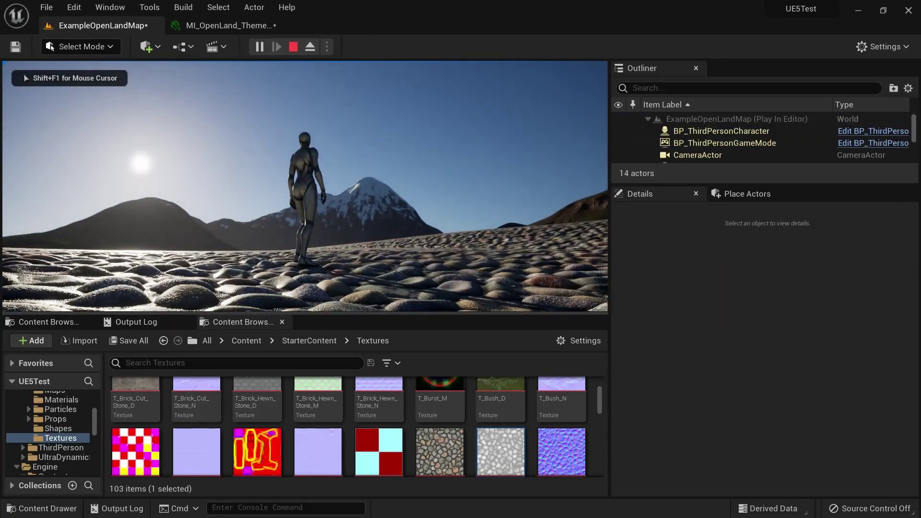